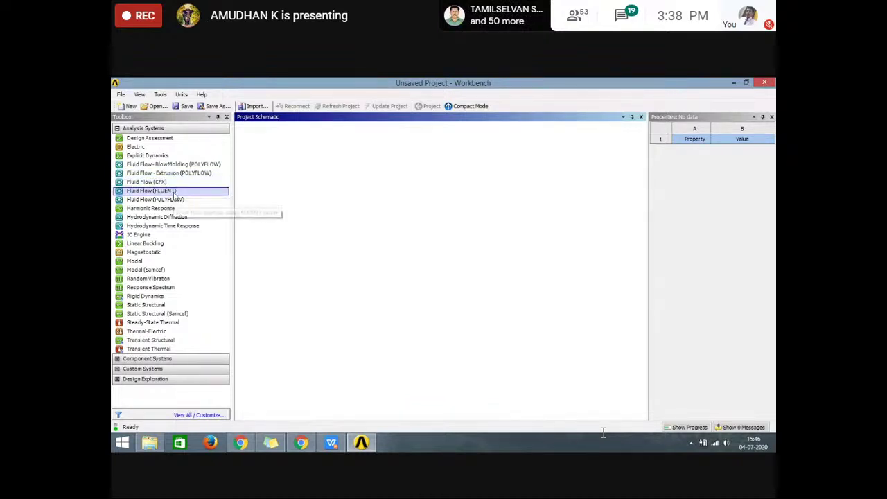
- Add a Fluid Flow (FLUENT) analysis system to the project schematic and name it PIPE FLOW
{"action": "left_click_drag", "start_coordinate": [253, 197], "coordinate": [250, 194]}
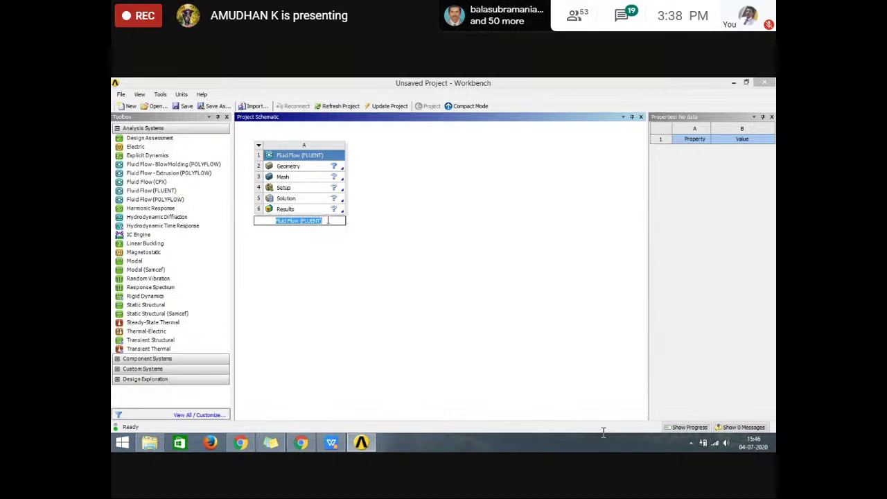
{"action": "key", "text": "End"}
{"action": "key", "text": "shift+Left"}
{"action": "key", "text": "shift+Left"}
{"action": "key", "text": "shift+Left"}
{"action": "key", "text": "shift+Left"}
{"action": "key", "text": "shift+Left"}
{"action": "key", "text": "shift+Left"}
{"action": "key", "text": "shift+Left"}
{"action": "key", "text": "shift+Left"}
{"action": "key", "text": "ctrl+a"}
{"action": "type", "text": "PI"}
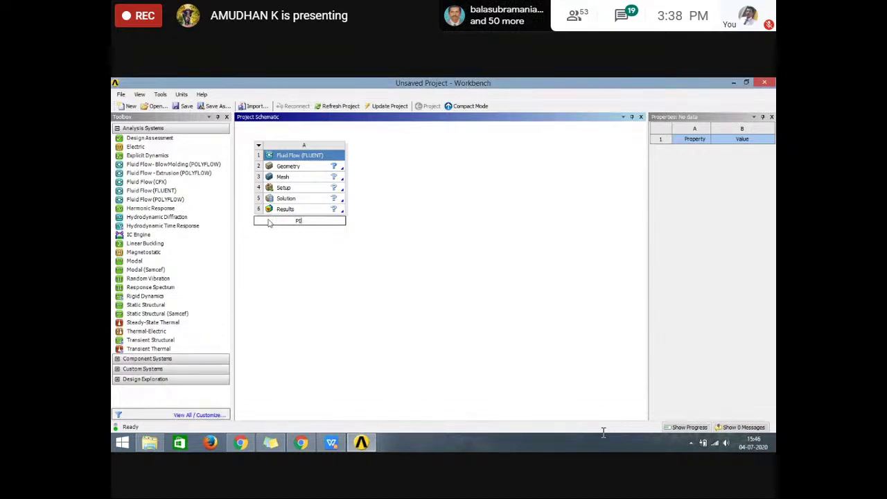
{"action": "type", "text": "PE FLOW"}
{"action": "left_click", "coordinate": [337, 240]}
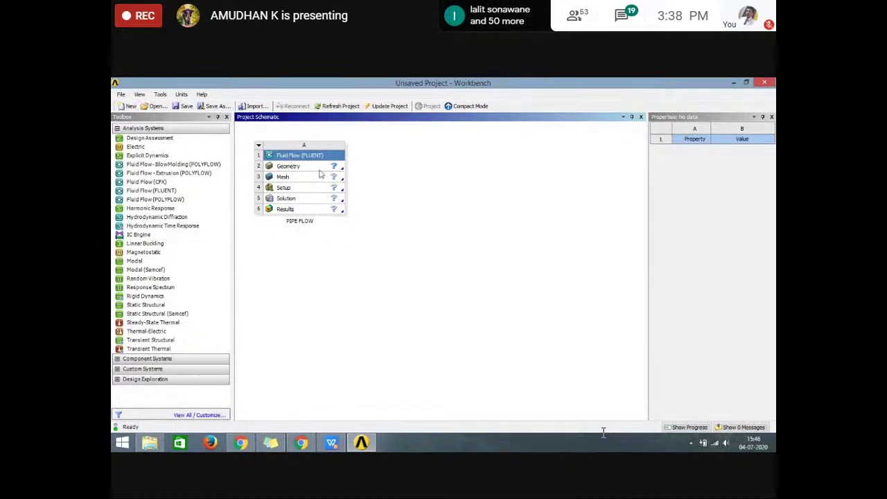
- Check the pipe dimensions on the presentation slide in WPS Office, and open the PIPE FLOW system's geometry in DesignModeler
{"action": "left_click", "coordinate": [331, 443]}
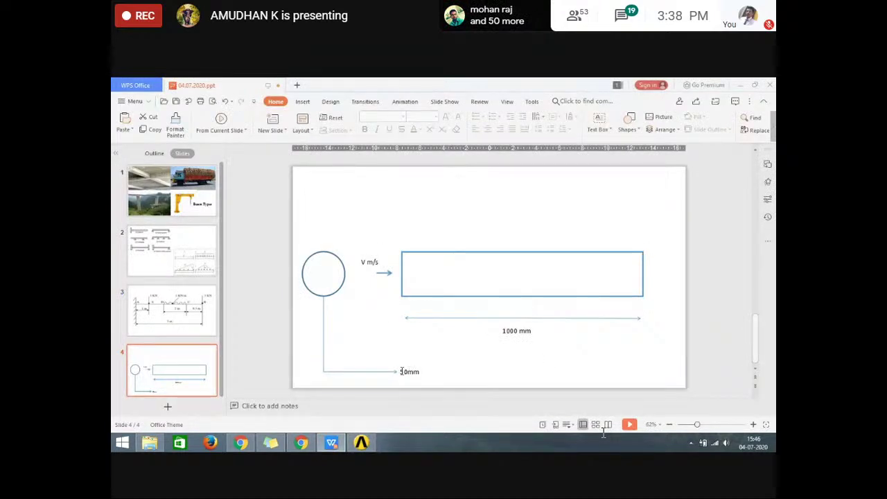
{"action": "left_click", "coordinate": [333, 444]}
{"action": "left_click", "coordinate": [304, 169]}
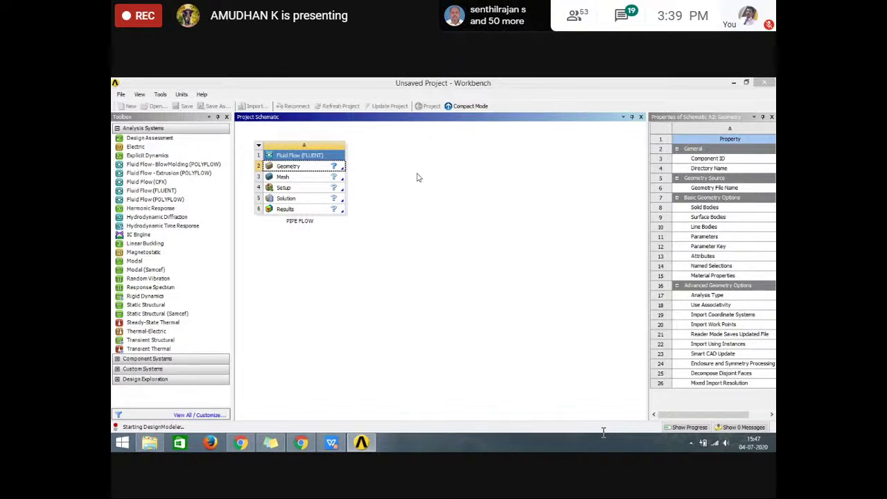
- Review the pipe drawing on the WPS Office slide again, and set the DesignModeler length unit to millimeter
{"action": "left_click", "coordinate": [331, 440]}
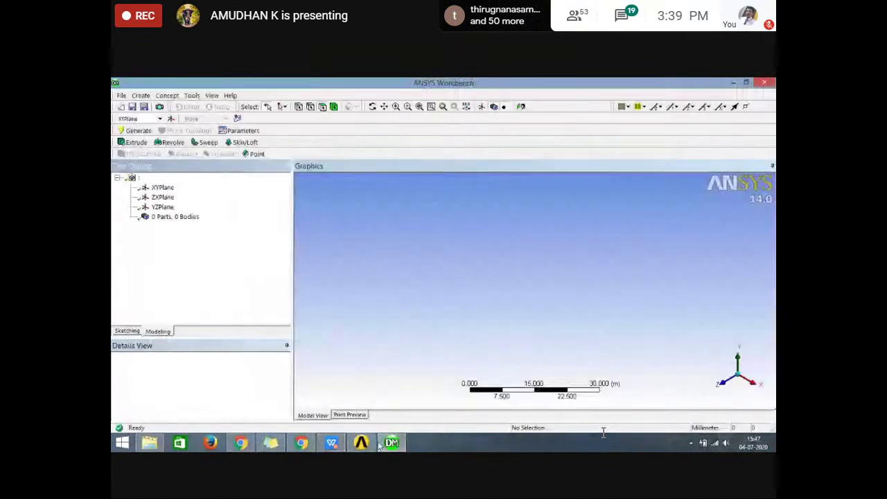
{"action": "left_click", "coordinate": [383, 444]}
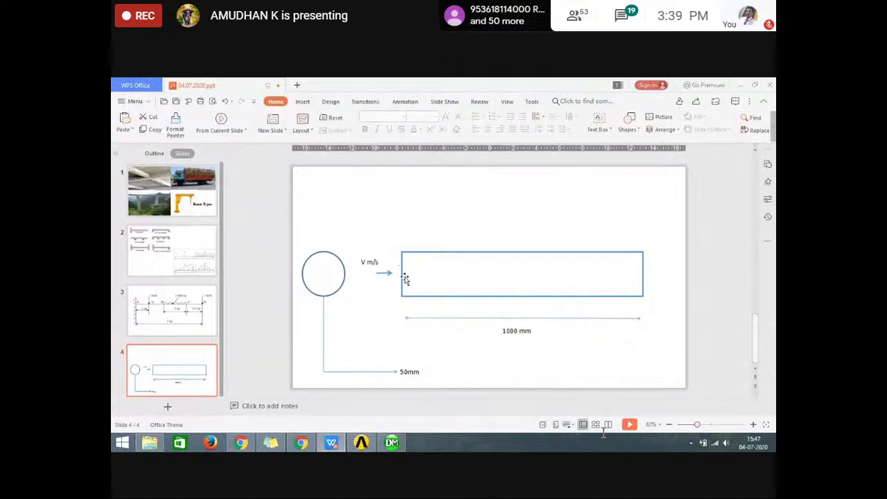
{"action": "left_click", "coordinate": [391, 443]}
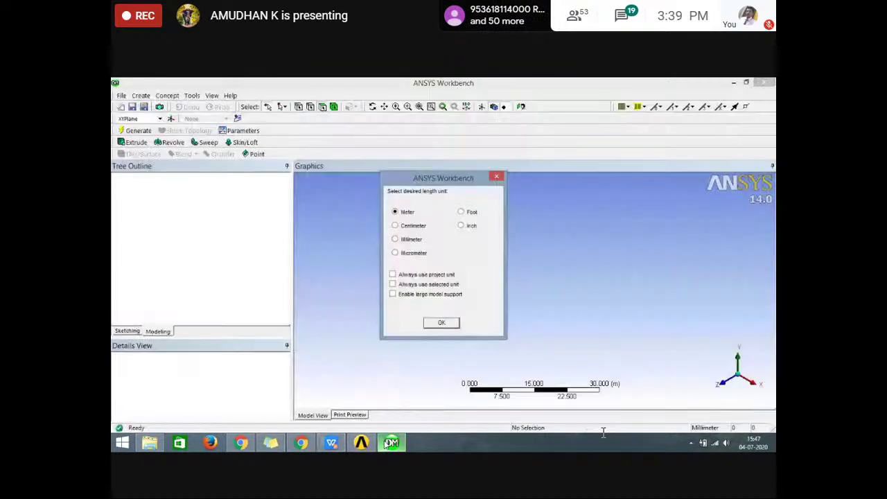
{"action": "left_click", "coordinate": [396, 239]}
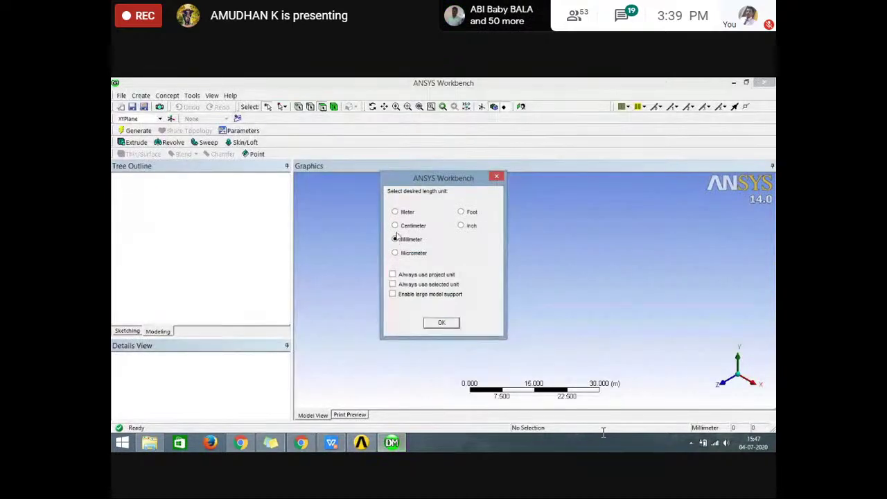
{"action": "left_click", "coordinate": [451, 324]}
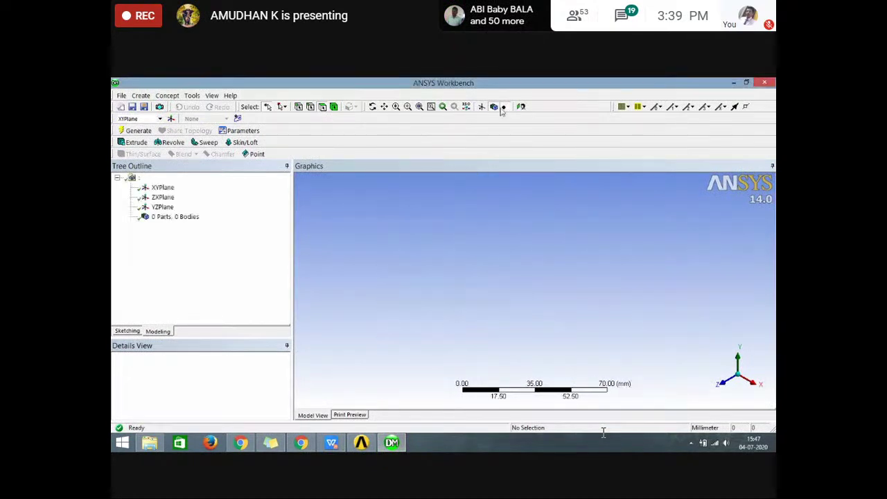
- Sketch a rectangle about 54 by 14 mm on the XY plane with one corner at the origin
{"action": "left_click", "coordinate": [162, 188]}
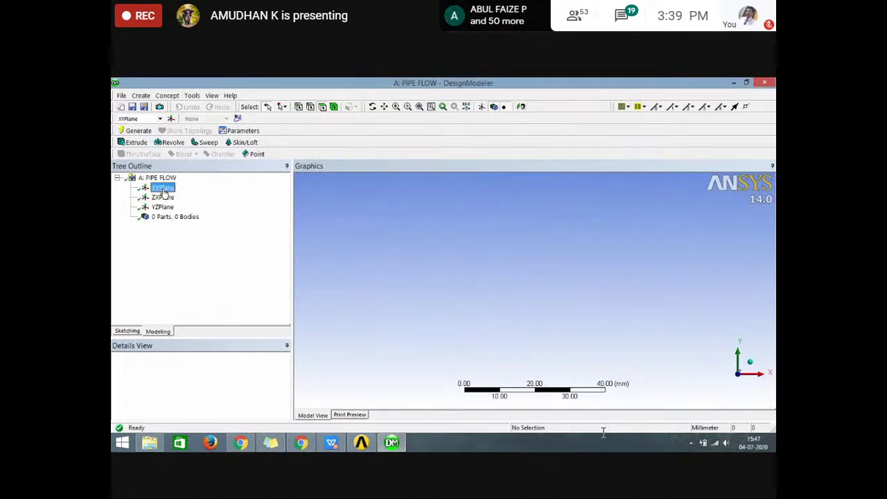
{"action": "left_click", "coordinate": [135, 333]}
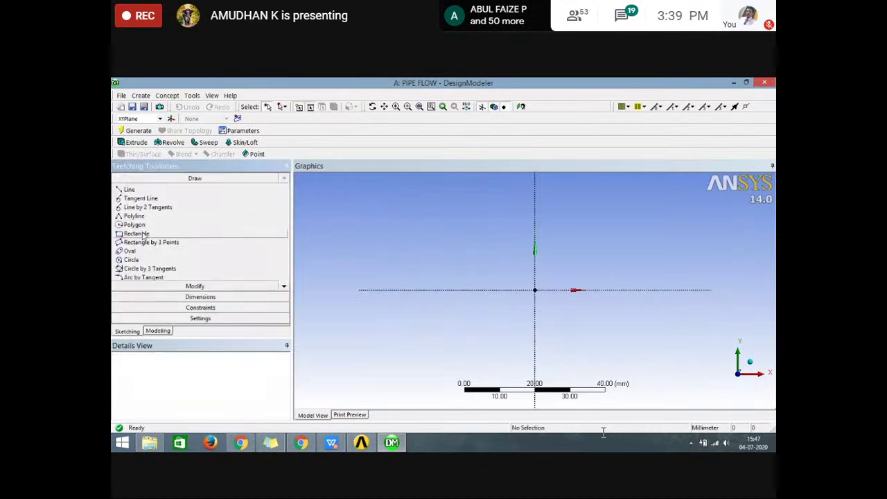
{"action": "left_click", "coordinate": [201, 236]}
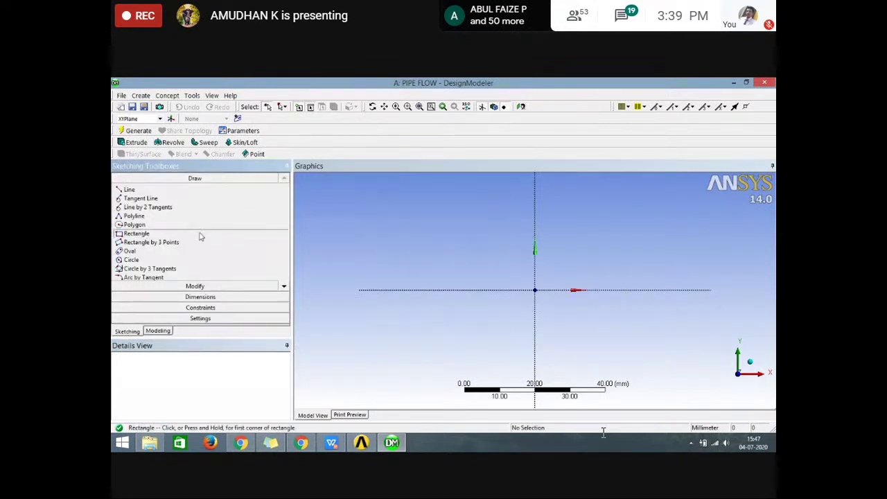
{"action": "left_click", "coordinate": [535, 290]}
{"action": "left_click", "coordinate": [727, 241]}
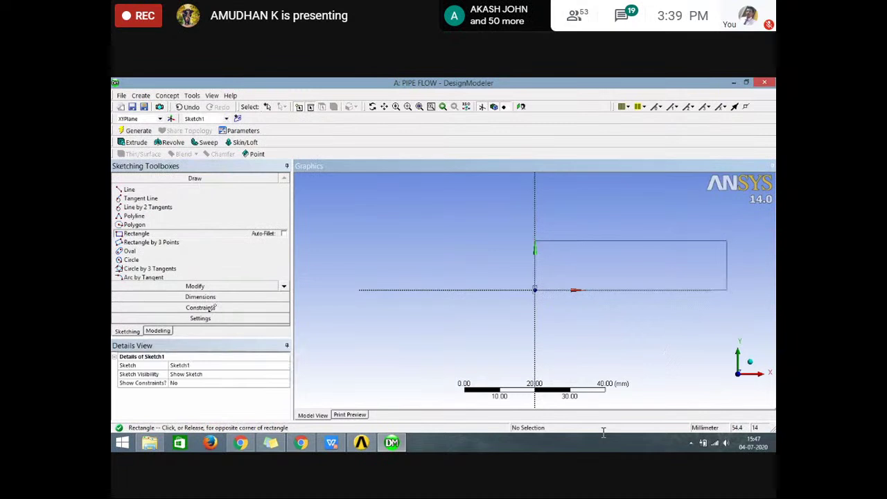
- Dimension the rectangle with a horizontal length of 1000 mm and a vertical height of 25 mm
{"action": "left_click", "coordinate": [200, 297]}
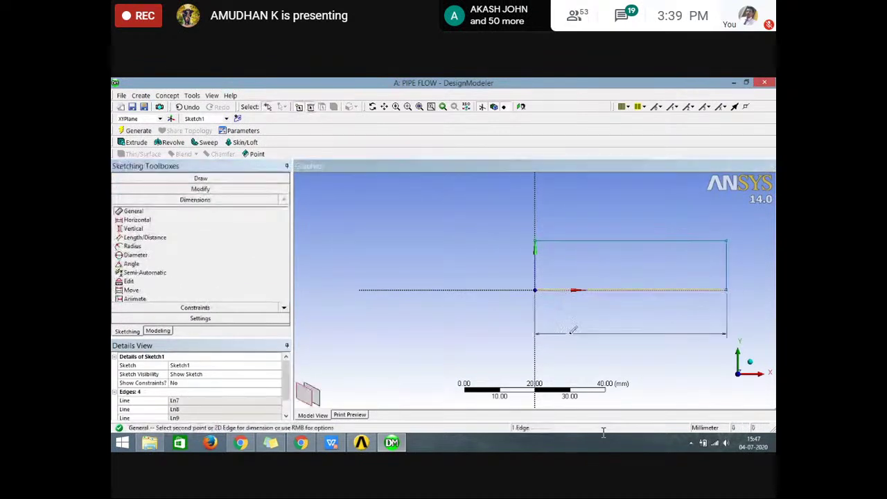
{"action": "left_click", "coordinate": [631, 290]}
{"action": "left_click", "coordinate": [569, 334]}
{"action": "left_click", "coordinate": [197, 403]}
{"action": "type", "text": "1000"}
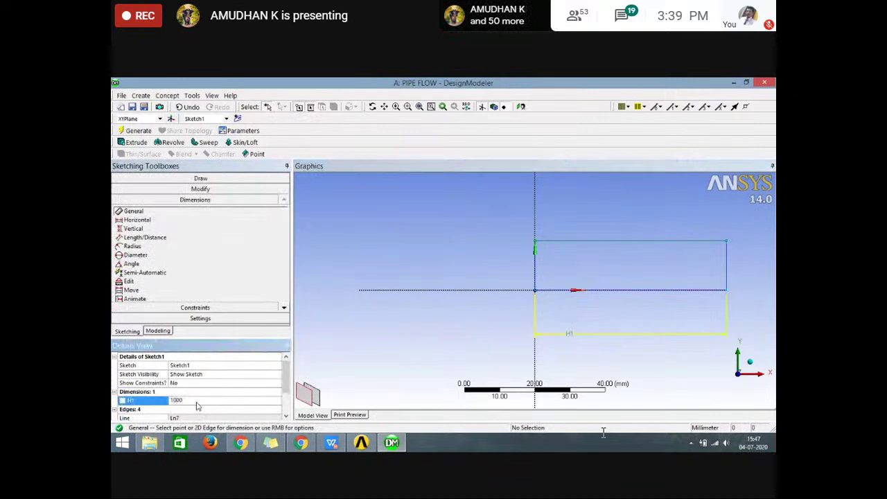
{"action": "key", "text": "Return"}
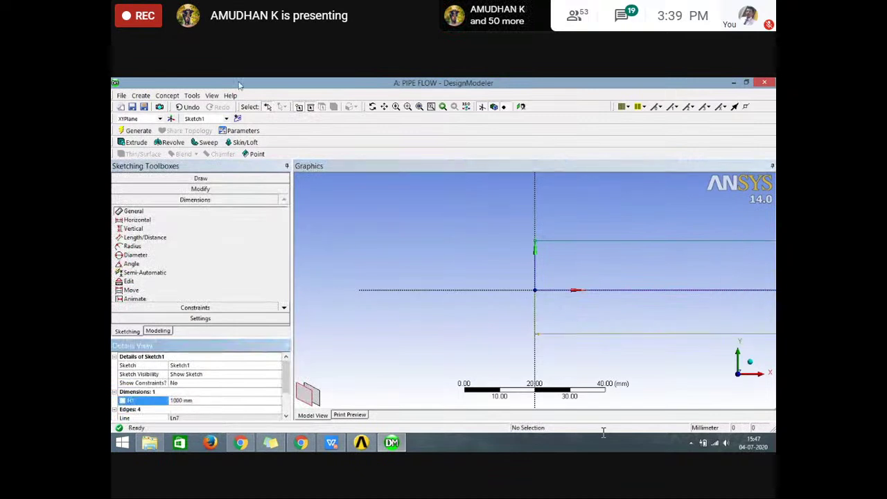
{"action": "left_click", "coordinate": [536, 269]}
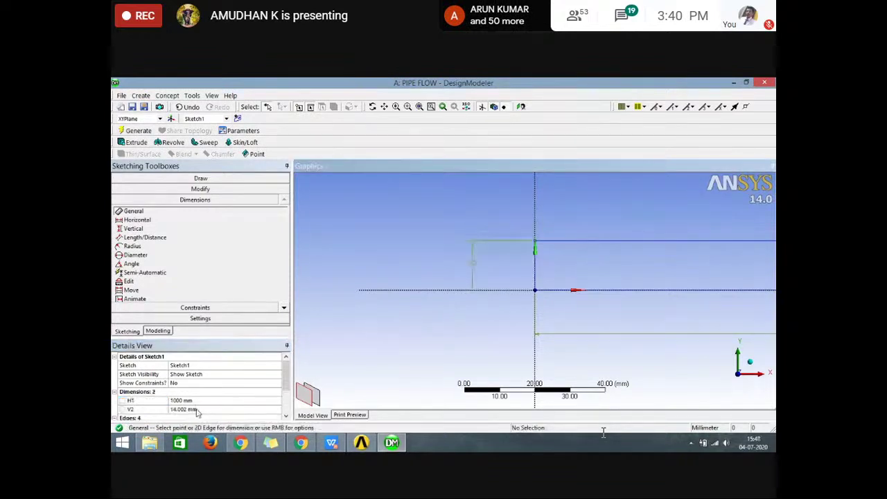
{"action": "left_click", "coordinate": [473, 243]}
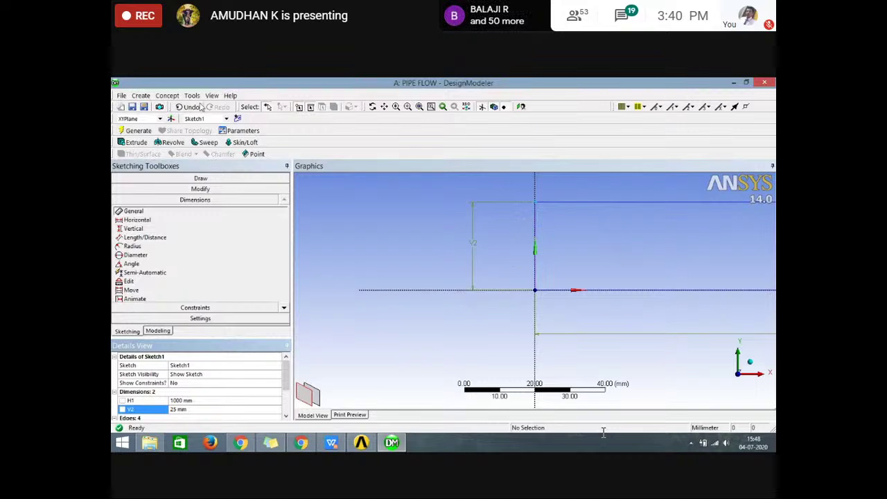
- Create a surface from the rectangle sketch with the Add Material operation and generate it
{"action": "left_click", "coordinate": [160, 100]}
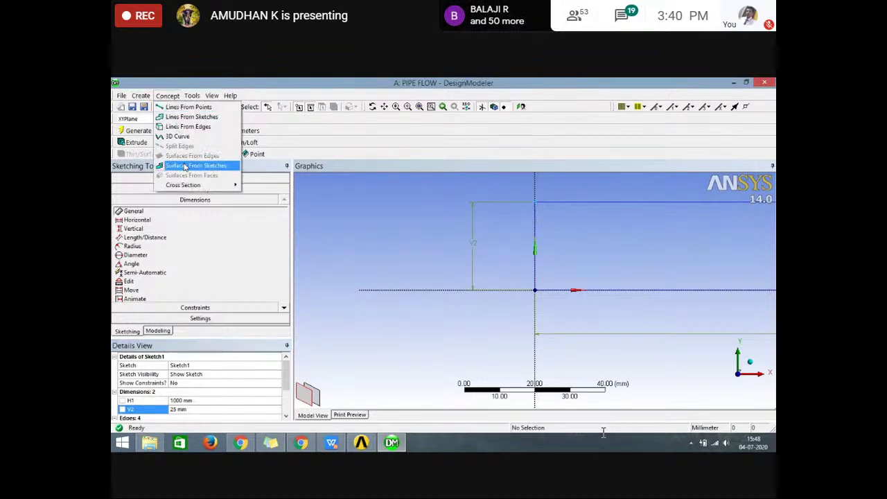
{"action": "left_click", "coordinate": [185, 165]}
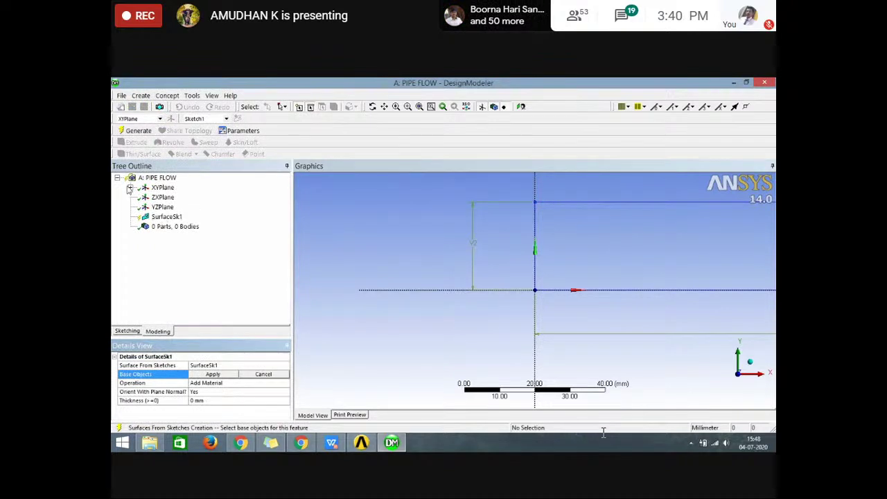
{"action": "left_click", "coordinate": [130, 188]}
{"action": "left_click", "coordinate": [175, 197]}
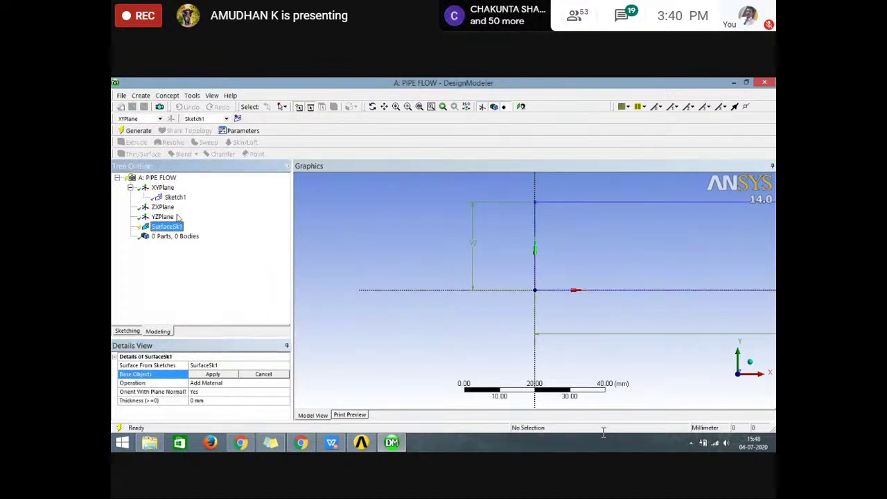
{"action": "left_click", "coordinate": [214, 375]}
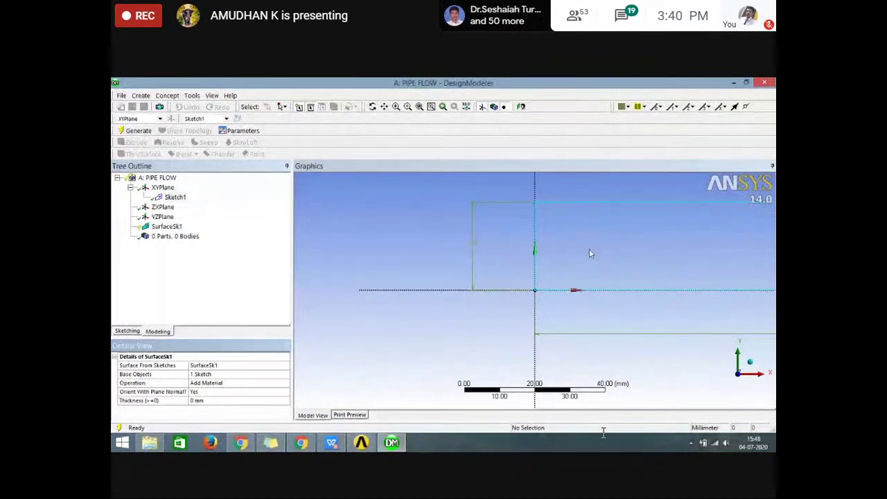
{"action": "left_click", "coordinate": [169, 226]}
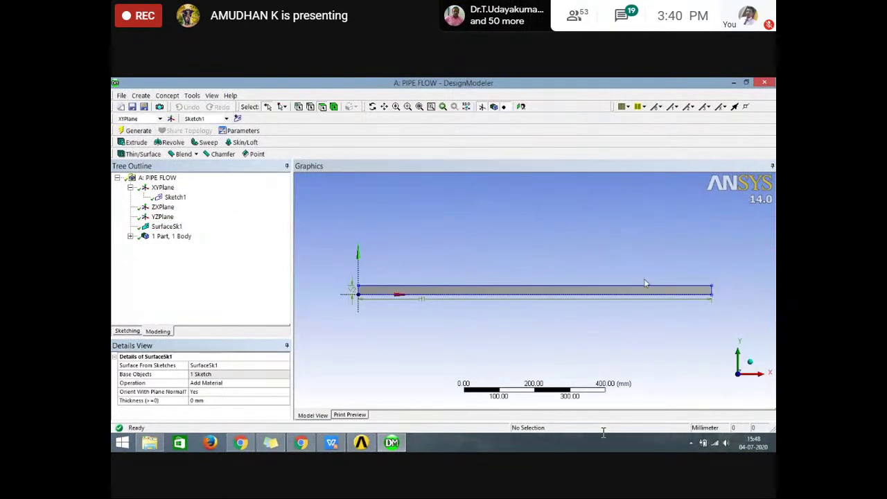
- Create a named selection from the surface's short vertical edge at the origin
{"action": "left_click", "coordinate": [407, 108]}
{"action": "left_click_drag", "start_coordinate": [340, 262], "coordinate": [399, 313]}
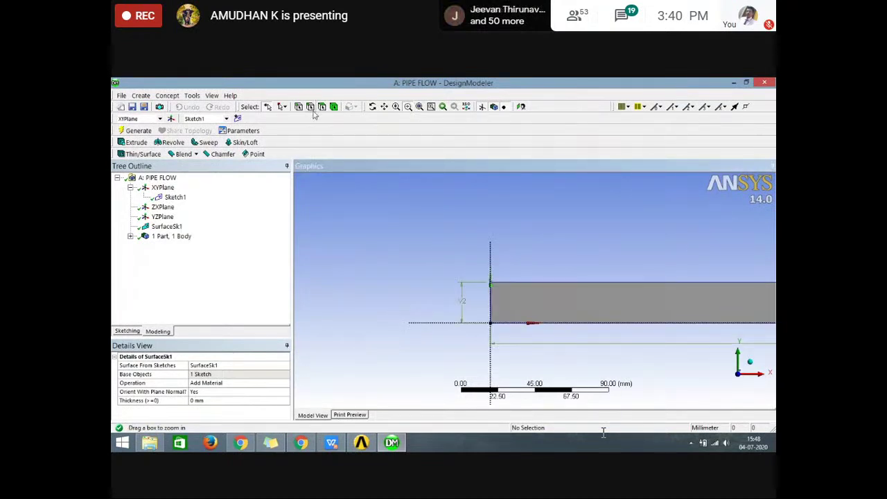
{"action": "left_click", "coordinate": [493, 302]}
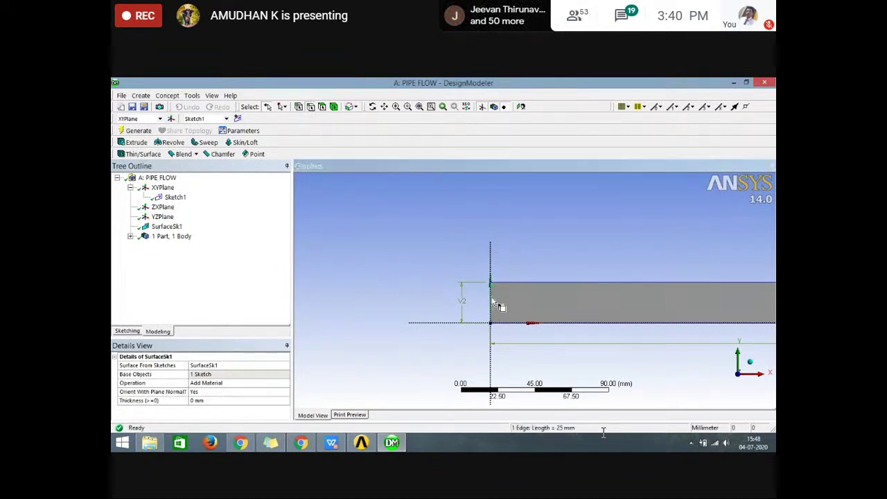
{"action": "right_click", "coordinate": [492, 302]}
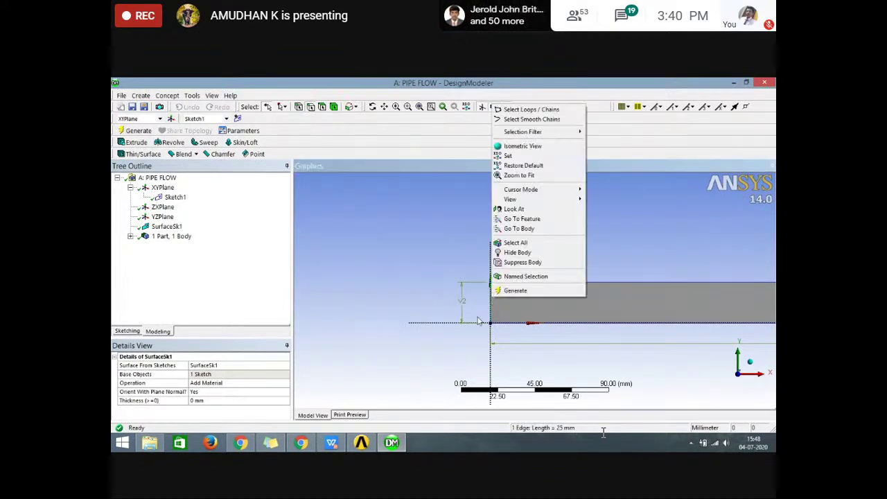
{"action": "left_click", "coordinate": [489, 271]}
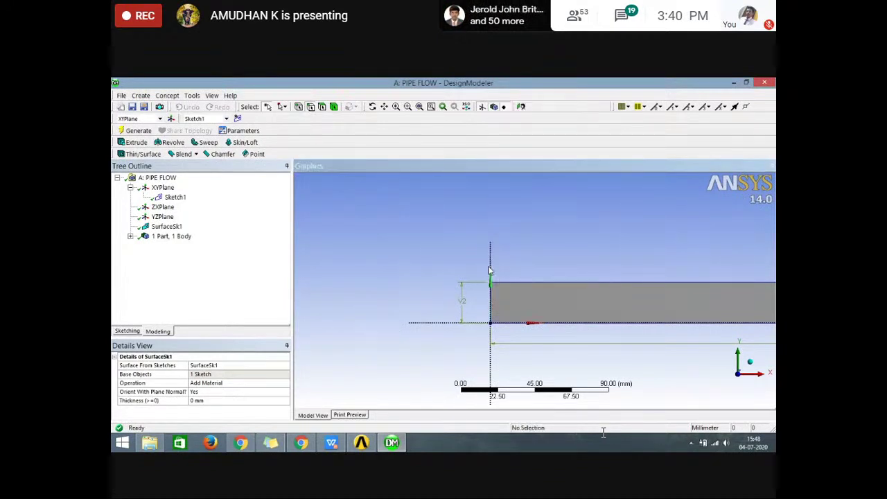
{"action": "left_click", "coordinate": [492, 303]}
{"action": "right_click", "coordinate": [493, 303]}
{"action": "left_click", "coordinate": [521, 295]}
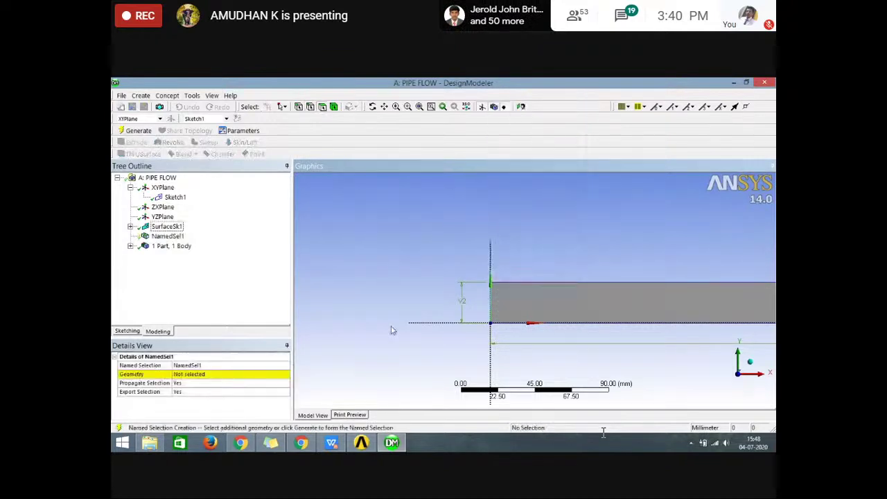
{"action": "left_click", "coordinate": [200, 374]}
- Name the origin edge's selection IN and generate it
{"action": "left_click", "coordinate": [208, 366]}
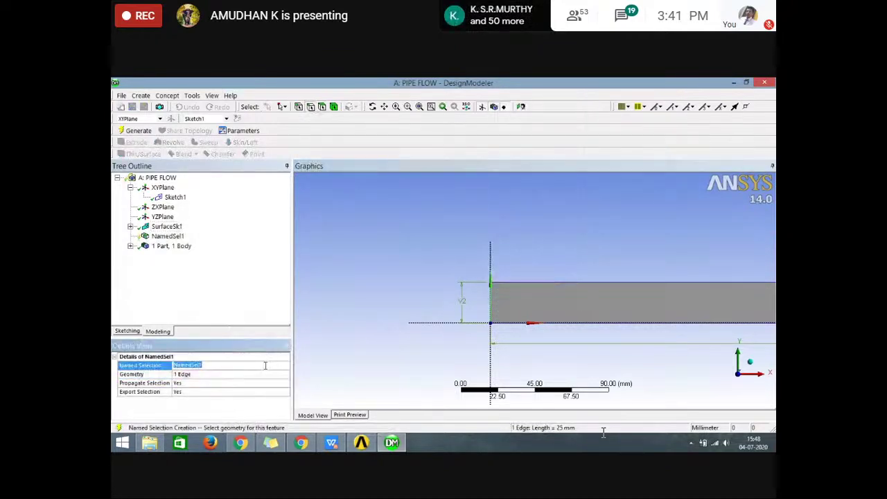
{"action": "type", "text": "IN"}
{"action": "left_click", "coordinate": [216, 262]}
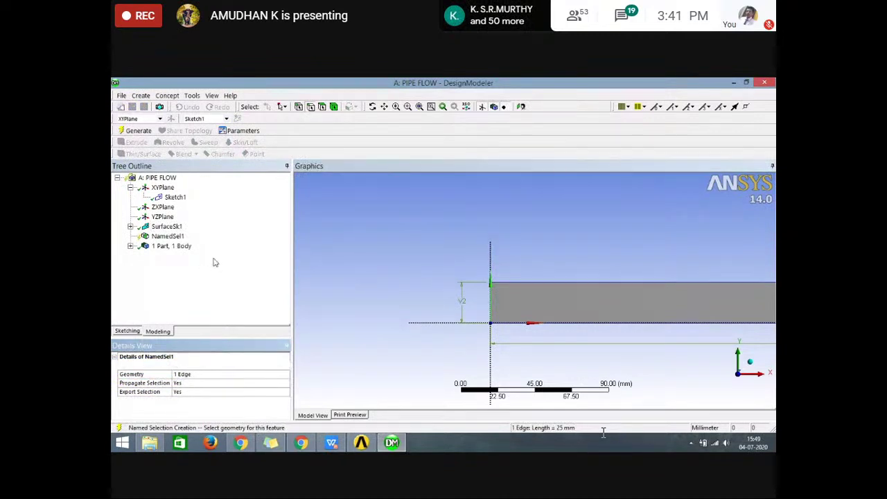
{"action": "left_click", "coordinate": [156, 236]}
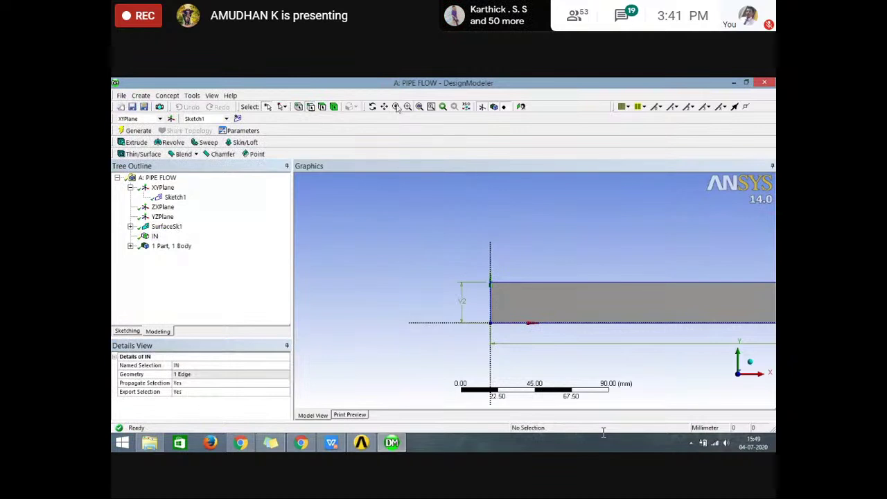
- Create a named selection OUT from the short vertical edge at the pipe's far end and generate it
{"action": "left_click", "coordinate": [419, 106]}
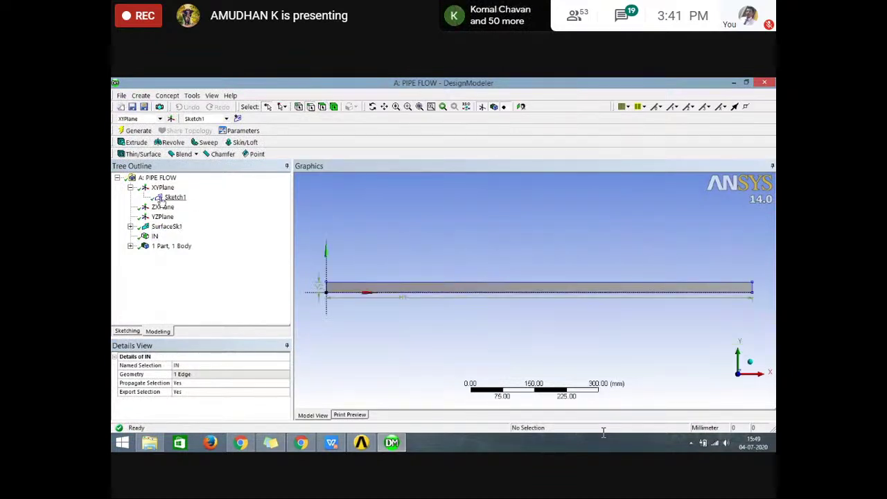
{"action": "right_click", "coordinate": [754, 293]}
{"action": "left_click", "coordinate": [717, 268]}
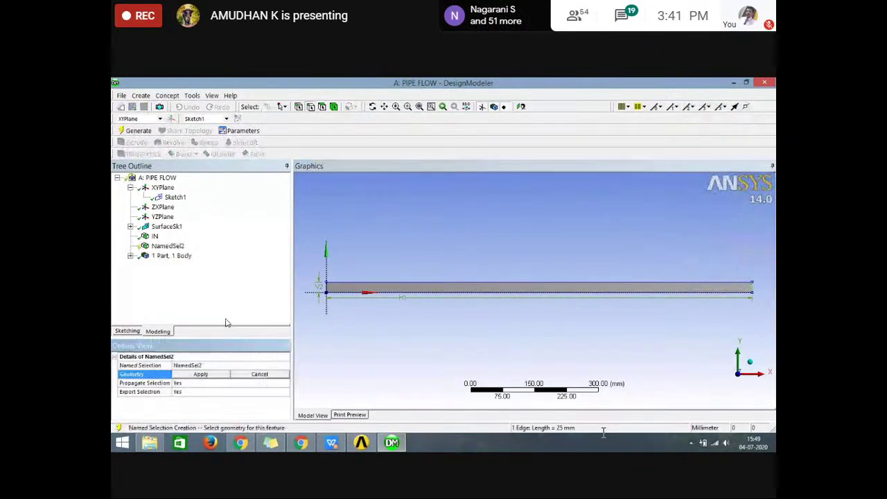
{"action": "left_click", "coordinate": [226, 366]}
{"action": "type", "text": "OUT"}
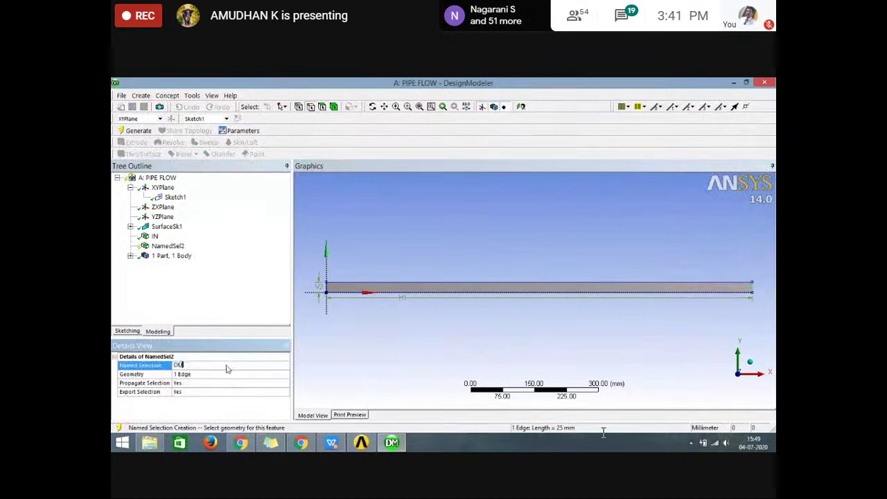
{"action": "left_click", "coordinate": [230, 295]}
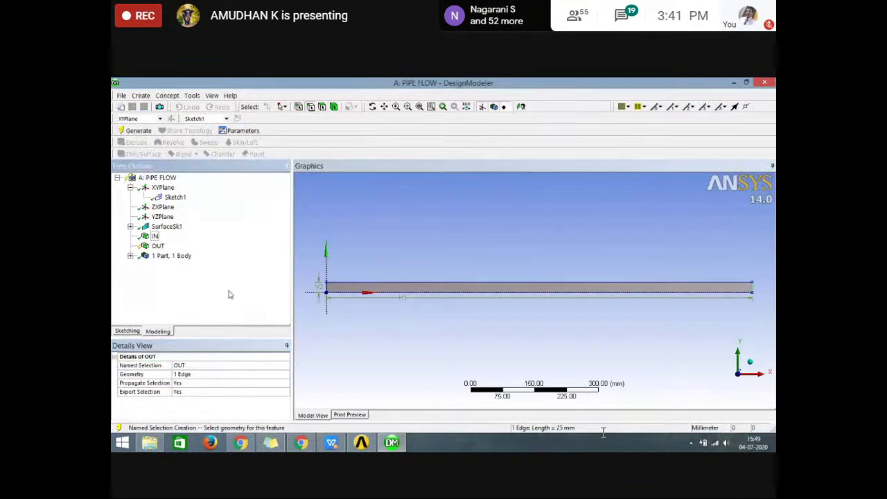
{"action": "left_click", "coordinate": [168, 227]}
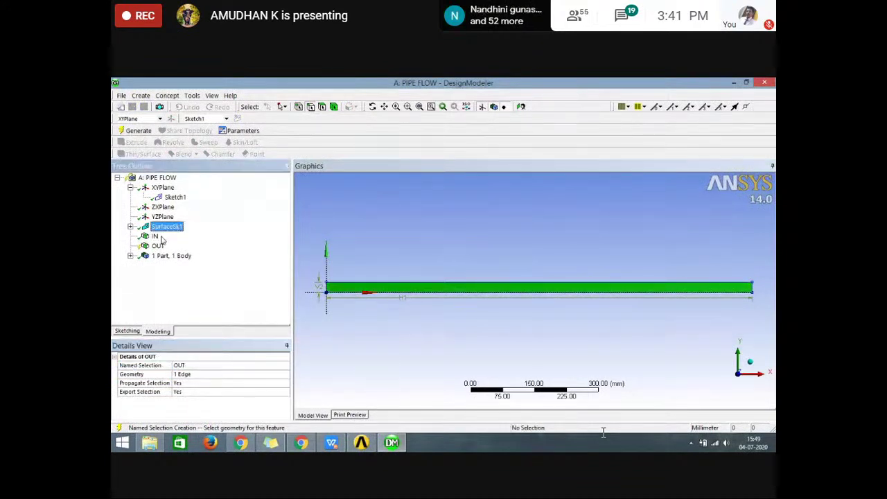
{"action": "left_click", "coordinate": [158, 246]}
{"action": "right_click", "coordinate": [160, 251]}
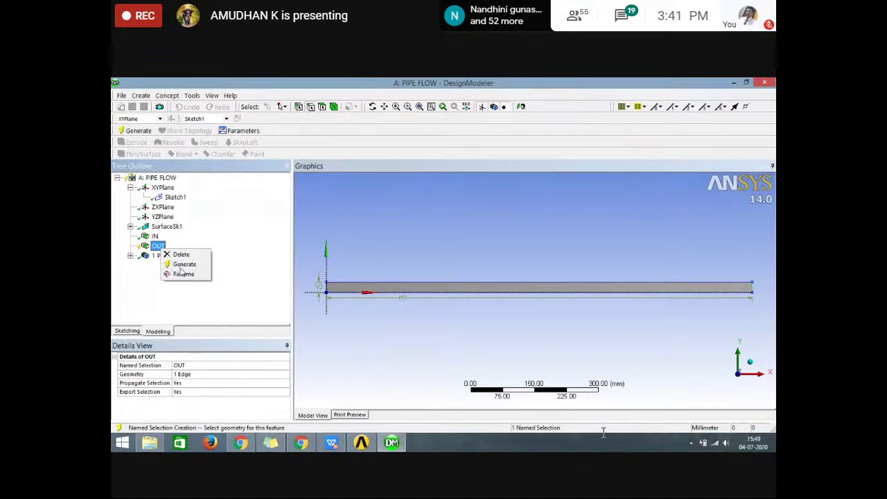
{"action": "left_click", "coordinate": [184, 264]}
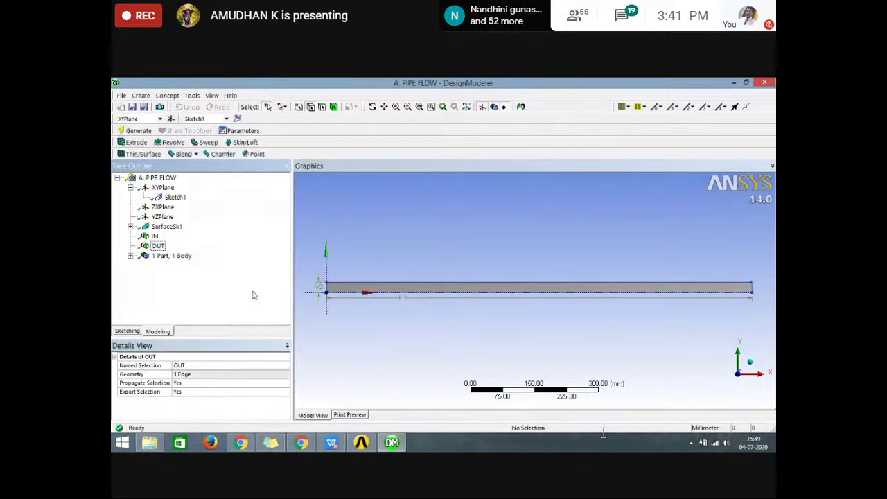
- Create a named selection WALL from the upper long edge of the pipe surface and generate it
{"action": "right_click", "coordinate": [352, 282]}
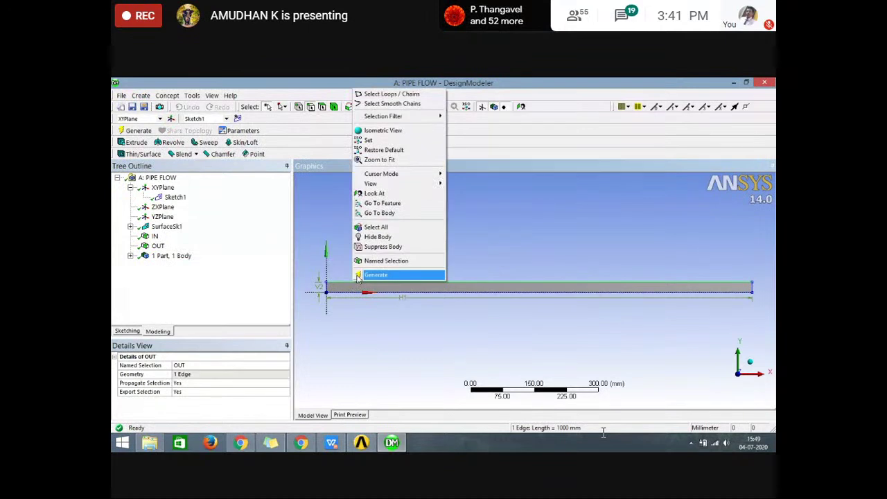
{"action": "left_click", "coordinate": [388, 261]}
{"action": "left_click", "coordinate": [185, 364]}
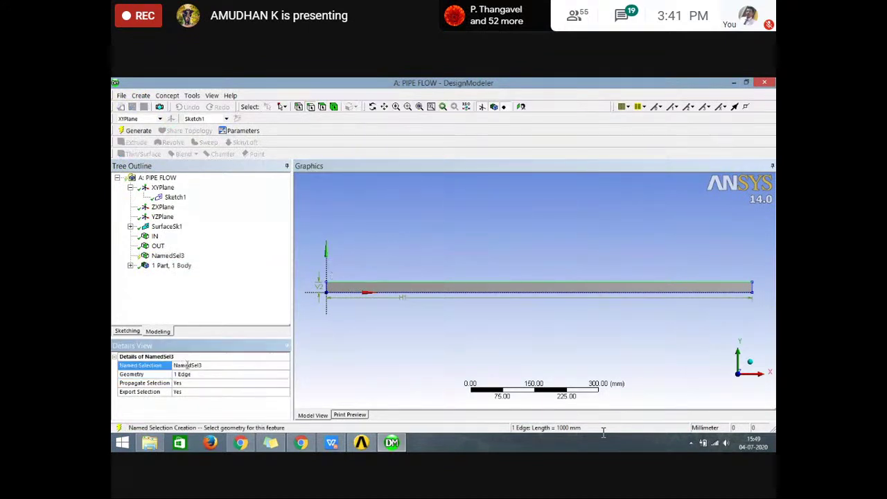
{"action": "left_click", "coordinate": [186, 364]}
{"action": "type", "text": "W"}
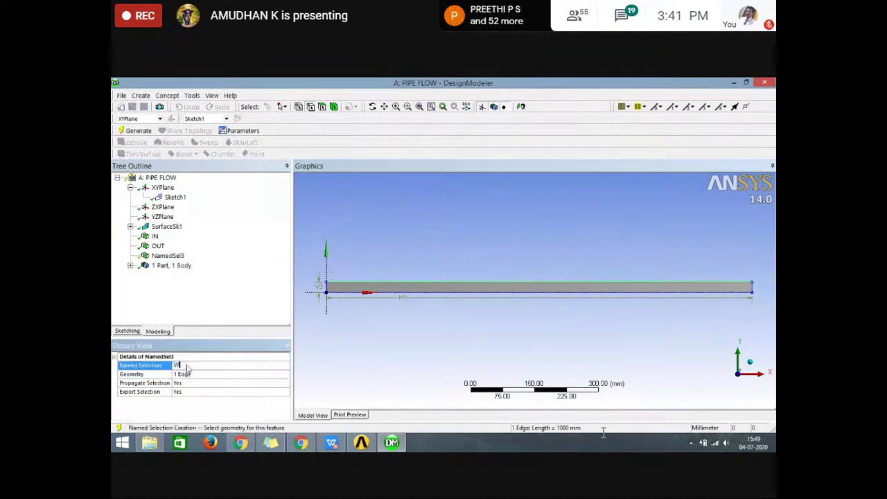
{"action": "type", "text": "ALL"}
{"action": "key", "text": "Return"}
{"action": "right_click", "coordinate": [159, 256]}
{"action": "left_click", "coordinate": [166, 275]}
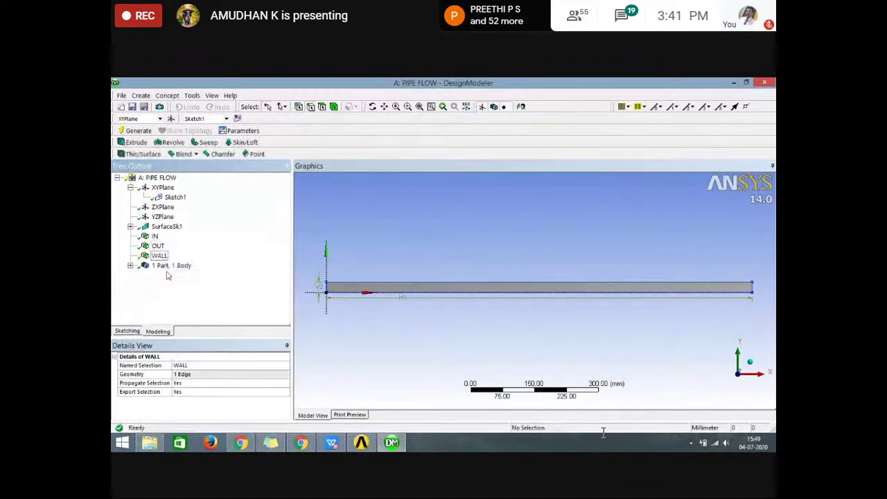
- Create a named selection AXIS from the lower long edge along the X axis and generate it
{"action": "right_click", "coordinate": [388, 291]}
{"action": "left_click", "coordinate": [424, 271]}
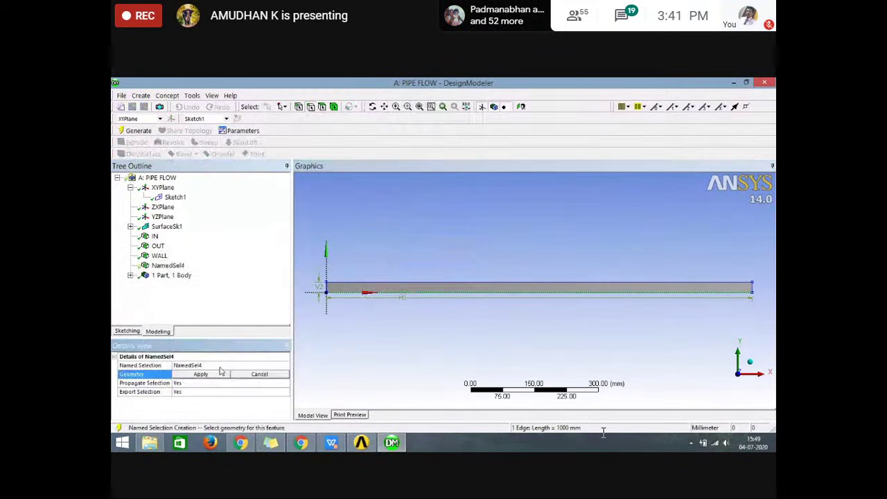
{"action": "left_click", "coordinate": [220, 373]}
{"action": "left_click", "coordinate": [220, 365]}
{"action": "type", "text": "A"}
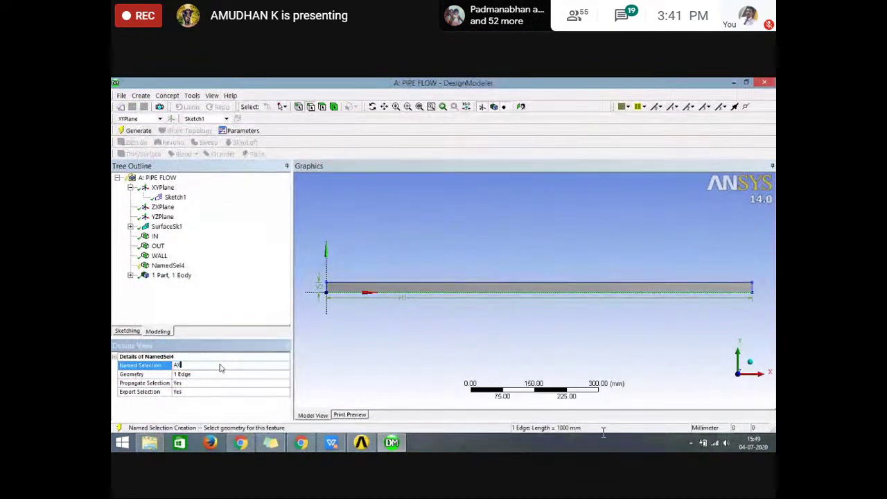
{"action": "type", "text": "XIS"}
{"action": "left_click", "coordinate": [236, 301]}
{"action": "left_click", "coordinate": [158, 267]}
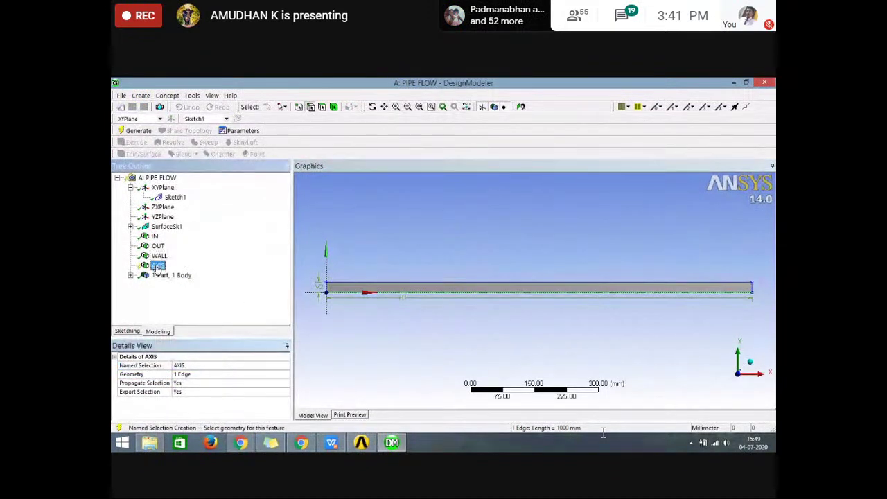
{"action": "right_click", "coordinate": [158, 269]}
{"action": "left_click", "coordinate": [169, 280]}
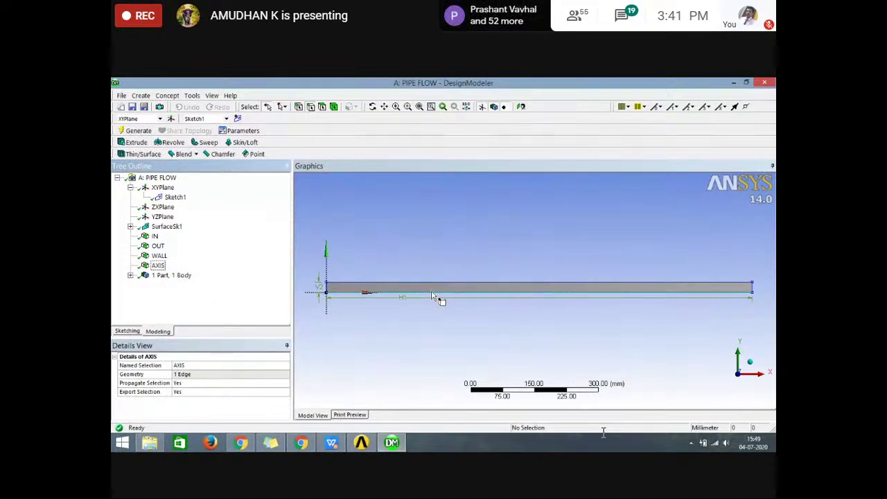
- Set the surface body's Fluid/Solid property to Fluid
{"action": "left_click", "coordinate": [130, 275]}
{"action": "left_click", "coordinate": [182, 286]}
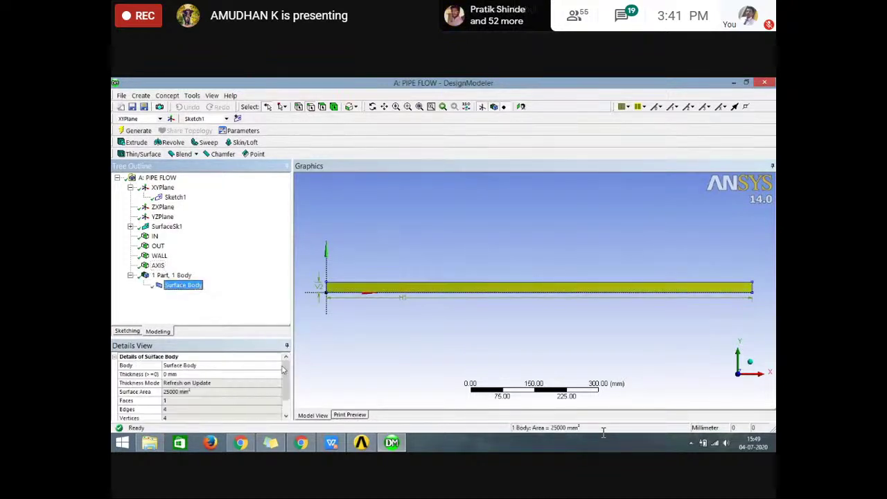
{"action": "scroll", "coordinate": [247, 413], "scroll_direction": "down", "scroll_amount": 3}
{"action": "left_click", "coordinate": [247, 411]}
{"action": "left_click", "coordinate": [253, 410]}
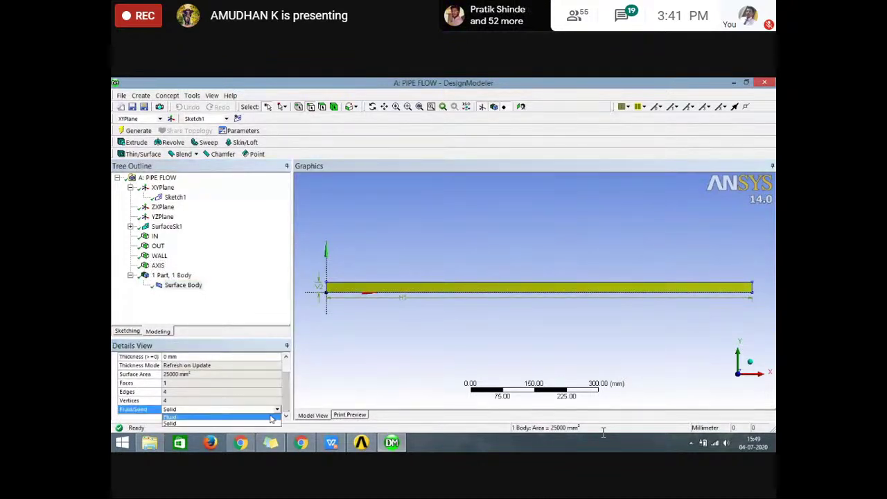
{"action": "left_click", "coordinate": [258, 422]}
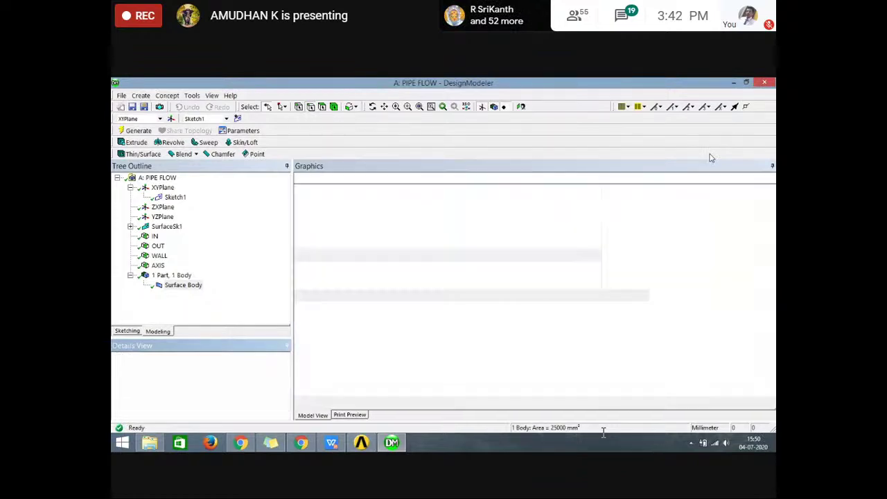
- Switch to Workbench, open the PIPE FLOW system's Mesh for editing, and view the model square to the XY plane
{"action": "left_click", "coordinate": [362, 444]}
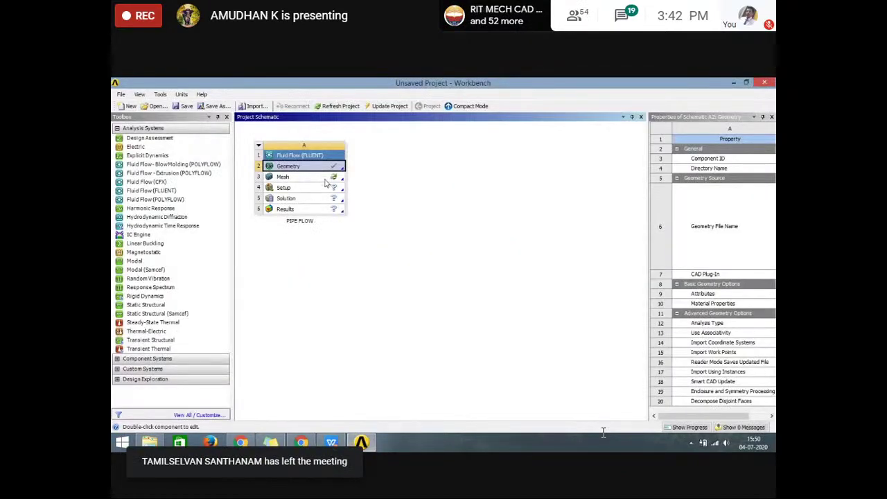
{"action": "double_click", "coordinate": [285, 177]}
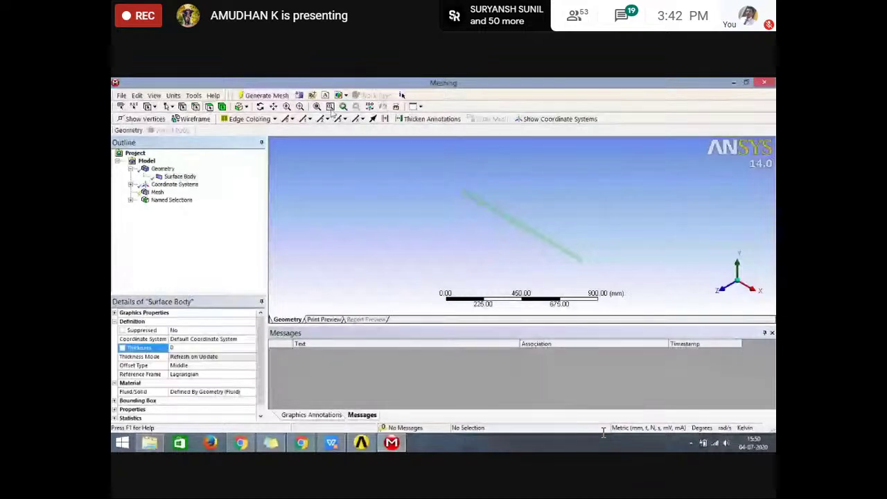
{"action": "left_click", "coordinate": [726, 294]}
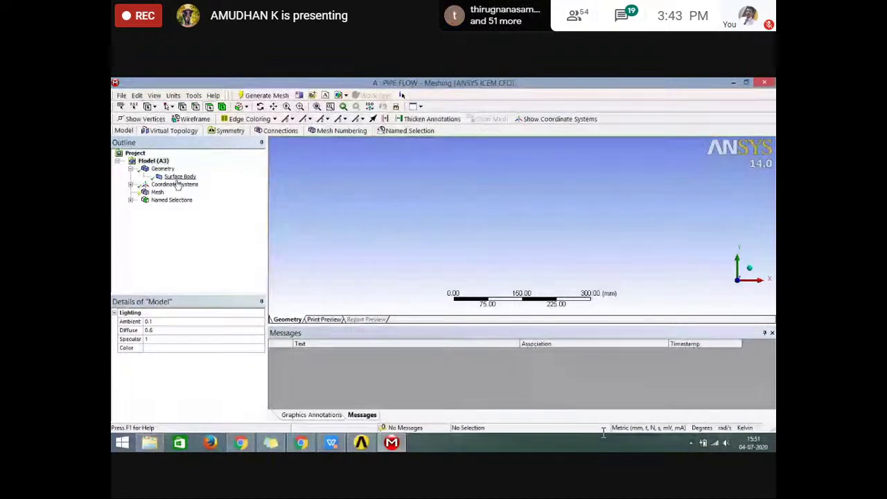
- Add a Mapped Face Meshing control to the mesh and scope it to the pipe face
{"action": "left_click", "coordinate": [157, 192]}
{"action": "right_click", "coordinate": [159, 194]}
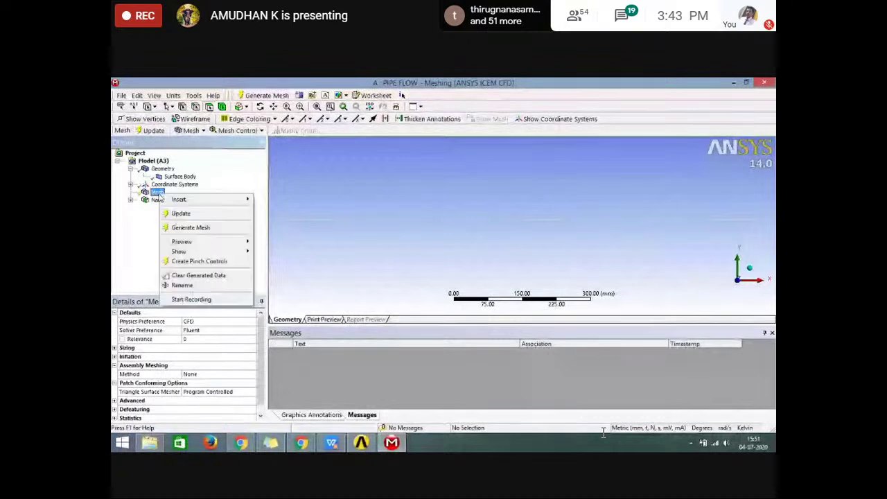
{"action": "mouse_move", "coordinate": [180, 199]}
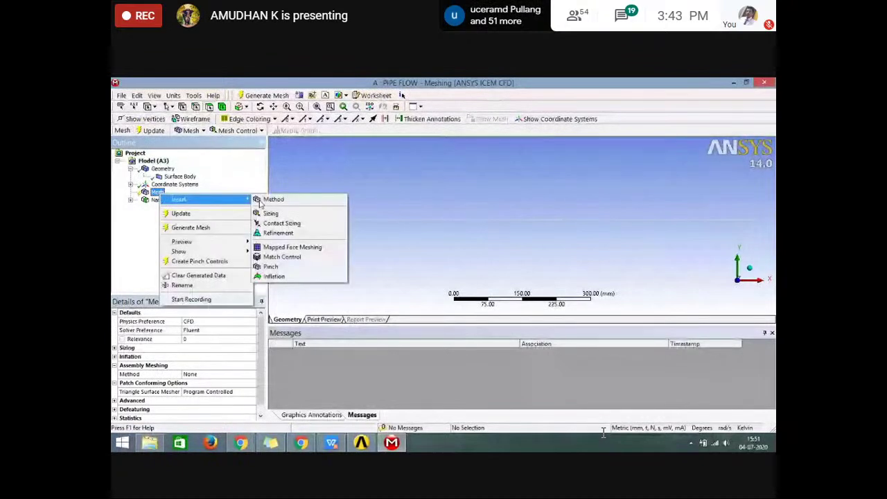
{"action": "left_click", "coordinate": [292, 247]}
{"action": "left_click", "coordinate": [315, 227]}
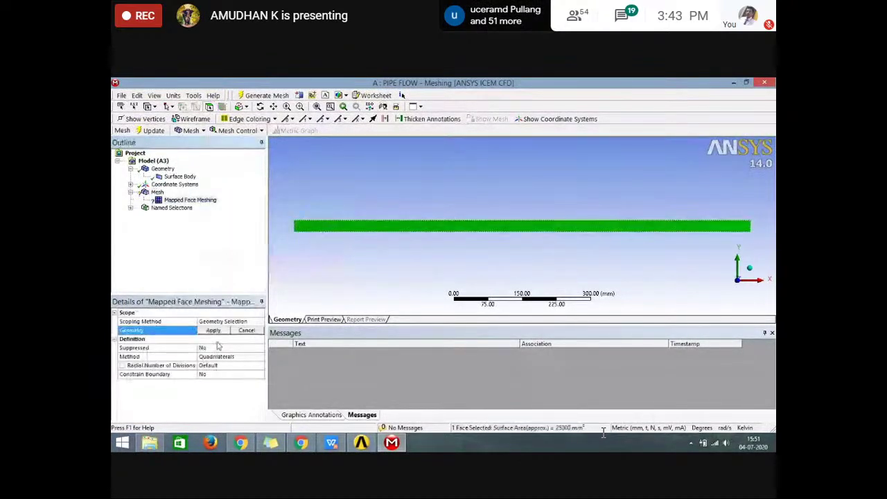
{"action": "left_click", "coordinate": [215, 332]}
- Add a Sizing control to the mesh and scope it to the pipe face
{"action": "left_click", "coordinate": [157, 192]}
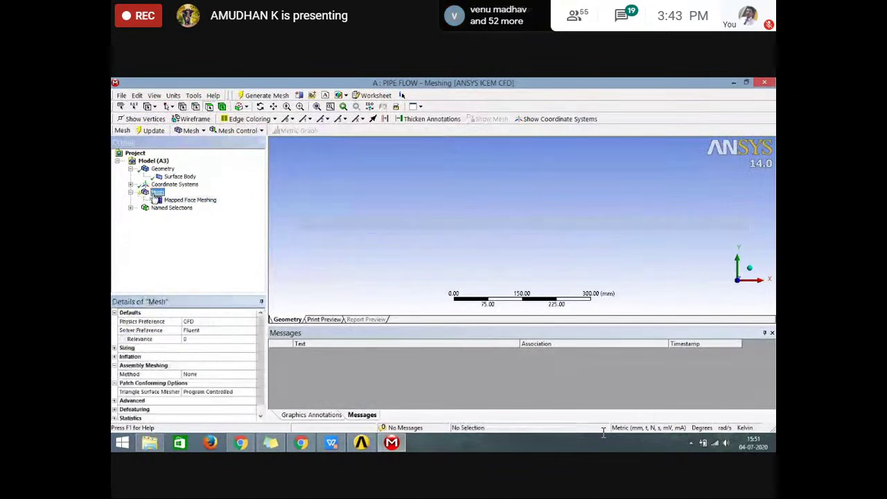
{"action": "right_click", "coordinate": [158, 194]}
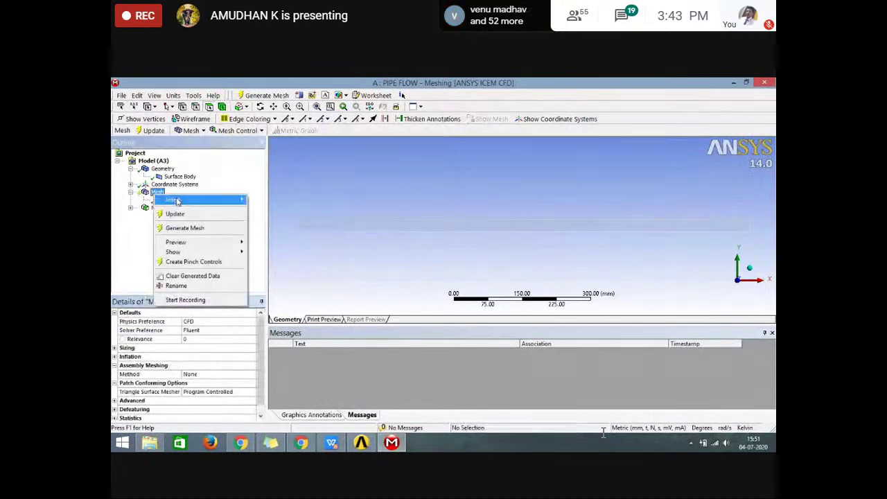
{"action": "mouse_move", "coordinate": [177, 201]}
{"action": "left_click", "coordinate": [265, 213]}
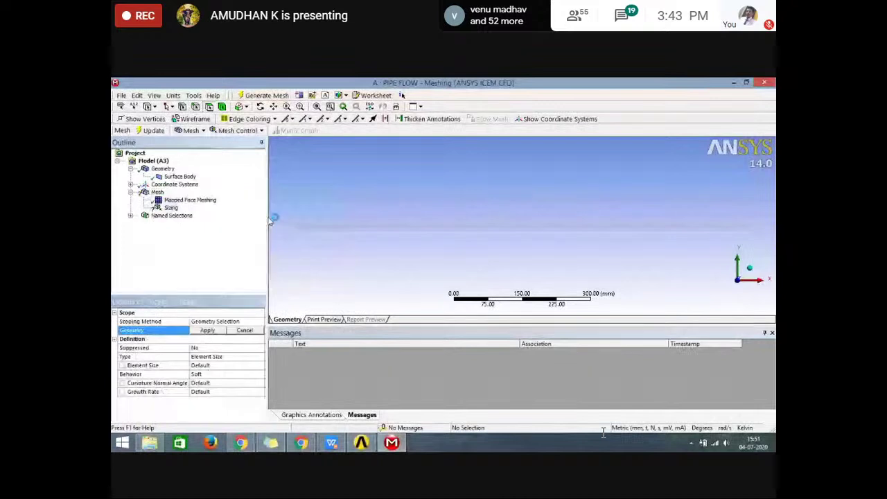
{"action": "left_click", "coordinate": [231, 357]}
{"action": "left_click", "coordinate": [215, 331]}
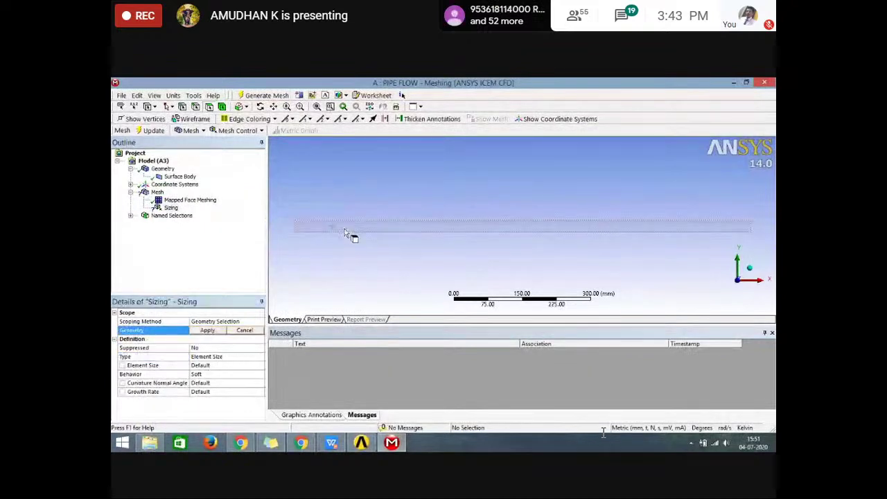
{"action": "left_click", "coordinate": [351, 230]}
{"action": "left_click", "coordinate": [207, 331]}
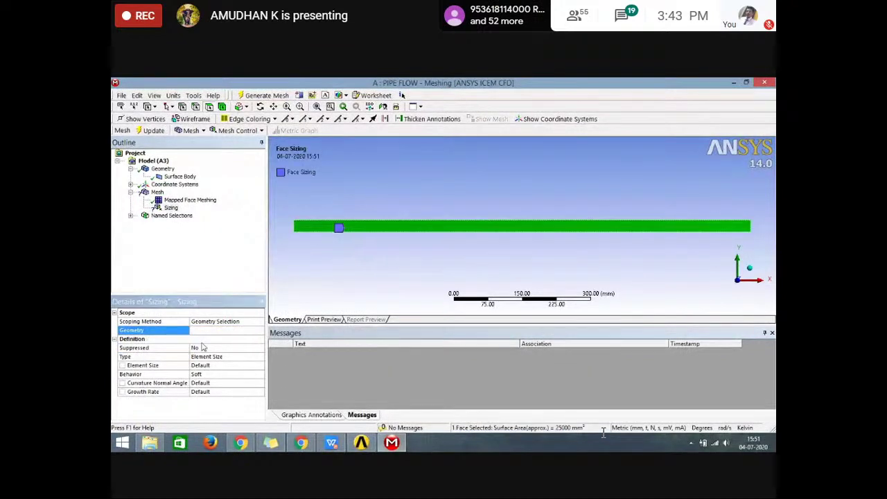
- Set the face sizing's element size to 5 mm and generate the mesh
{"action": "left_click", "coordinate": [205, 365]}
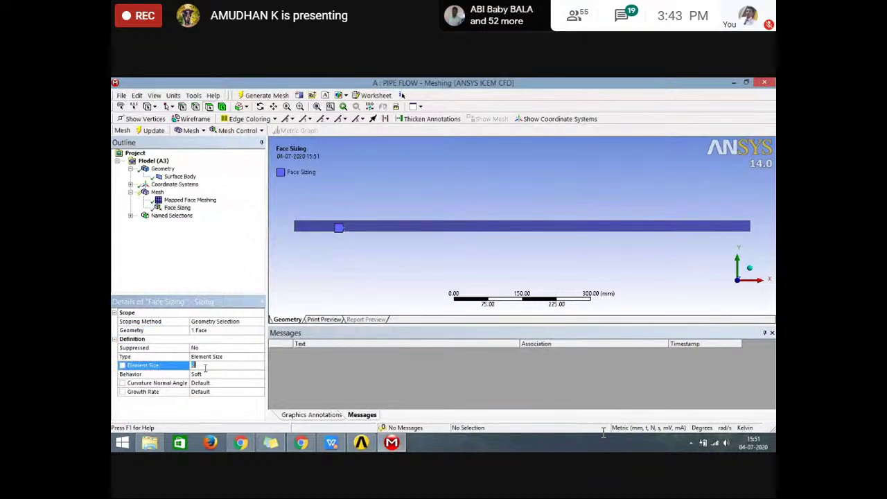
{"action": "type", "text": "5"}
{"action": "key", "text": "Return"}
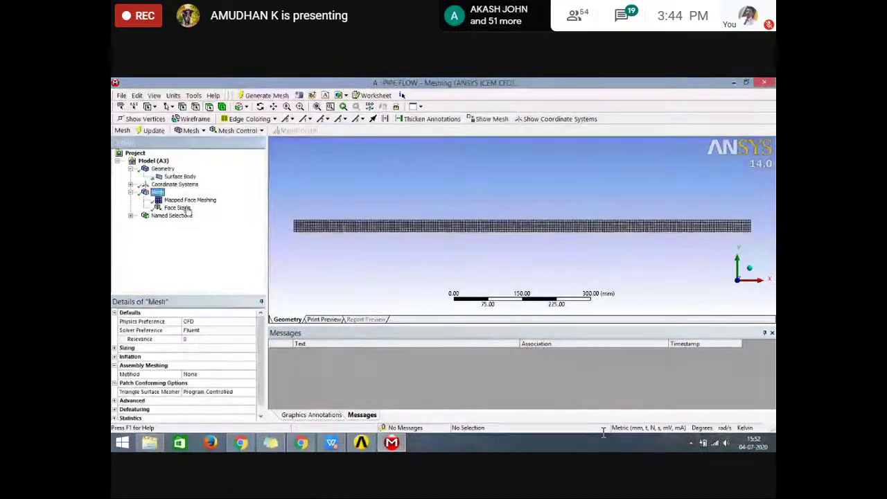
- Examine the mesh elements close up at the inlet end of the pipe
{"action": "left_click", "coordinate": [301, 106]}
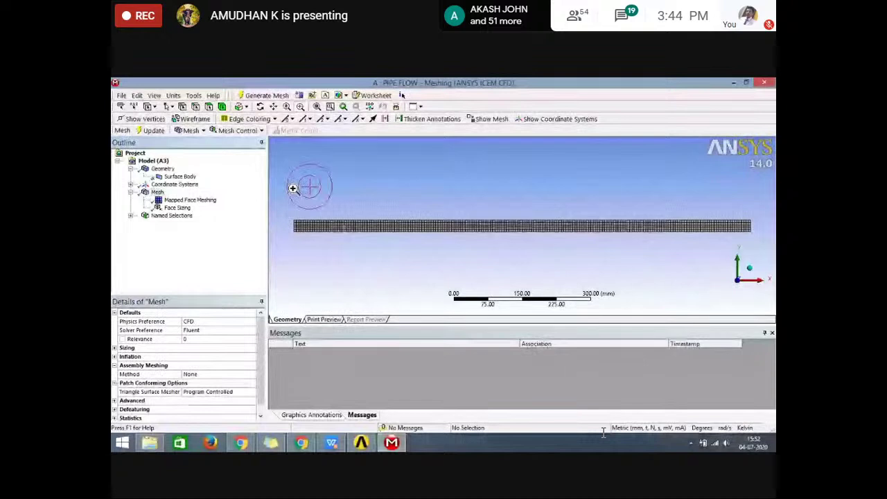
{"action": "left_click_drag", "start_coordinate": [294, 199], "coordinate": [465, 268]}
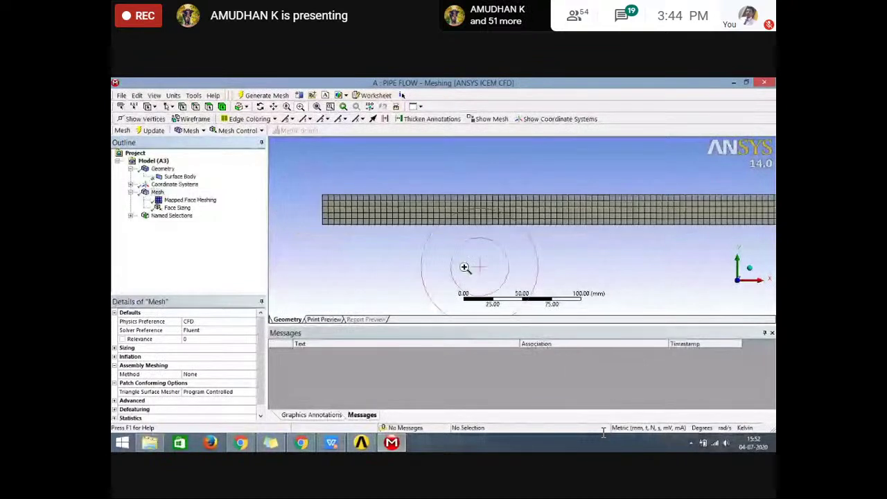
{"action": "left_click_drag", "start_coordinate": [301, 165], "coordinate": [514, 272]}
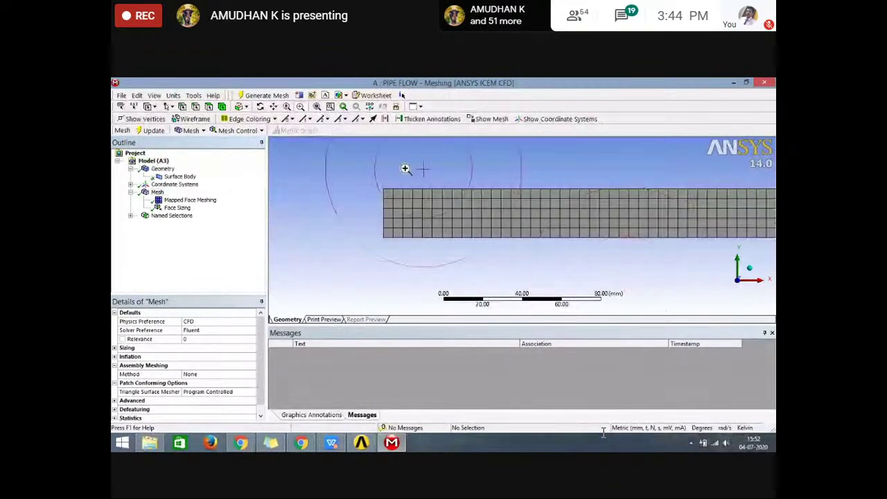
{"action": "left_click_drag", "start_coordinate": [371, 157], "coordinate": [719, 308]}
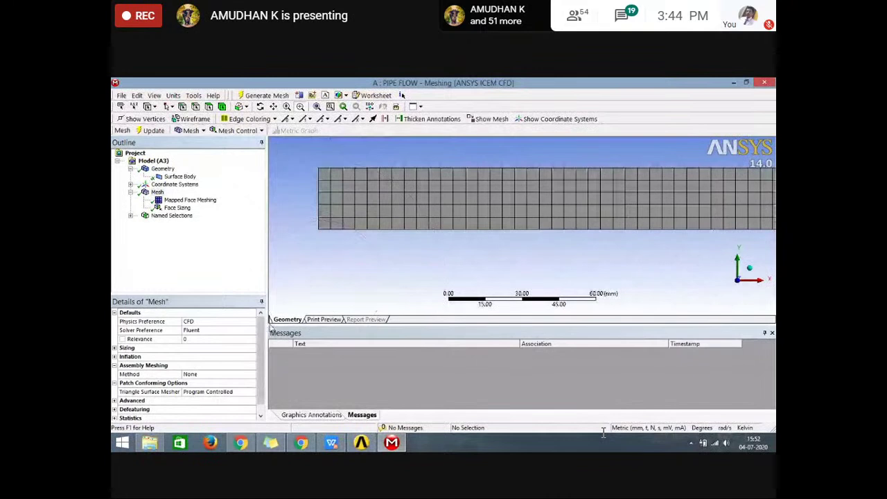
- Review the mesh statistics for nodes and elements, and check which edges the IN, OUT and AXIS named selections cover
{"action": "double_click", "coordinate": [130, 418]}
{"action": "scroll", "coordinate": [264, 393], "scroll_direction": "down", "scroll_amount": 1}
{"action": "left_click_drag", "start_coordinate": [263, 393], "coordinate": [263, 400]}
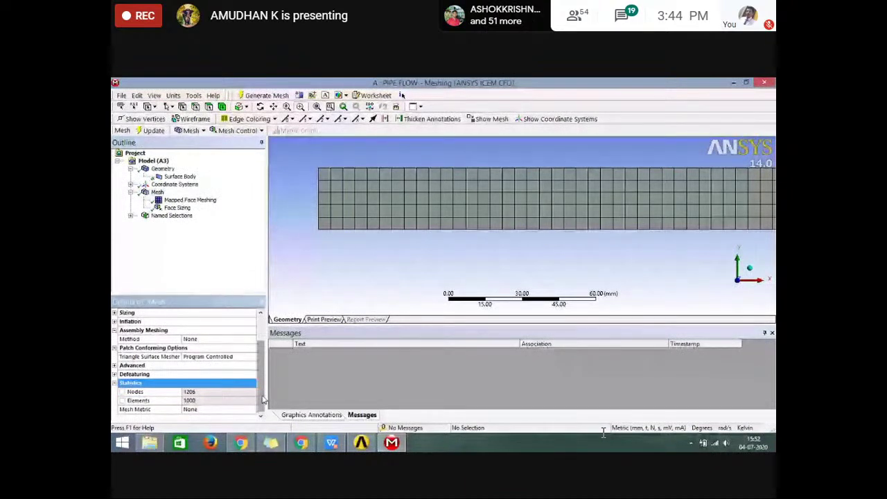
{"action": "left_click", "coordinate": [130, 215]}
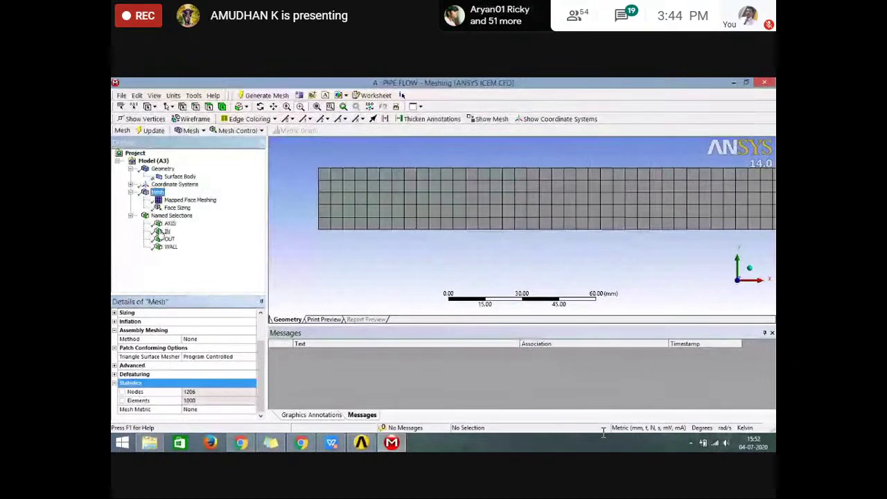
{"action": "left_click", "coordinate": [166, 231]}
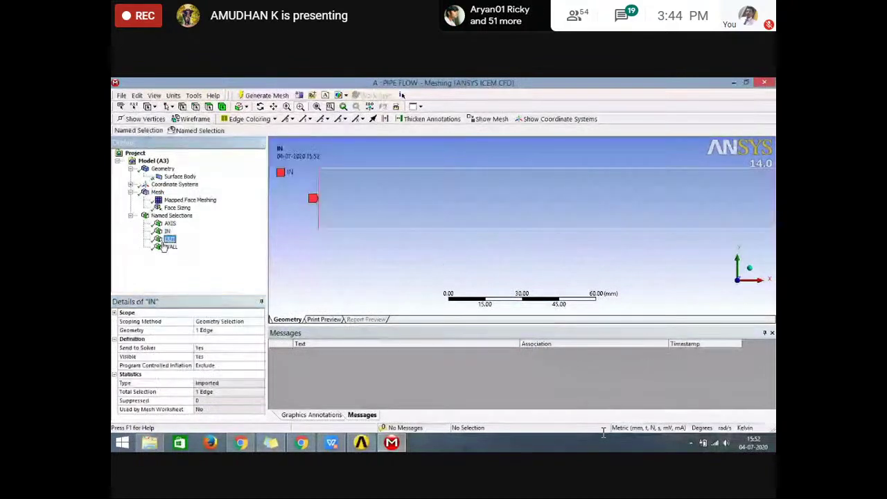
{"action": "left_click", "coordinate": [170, 223]}
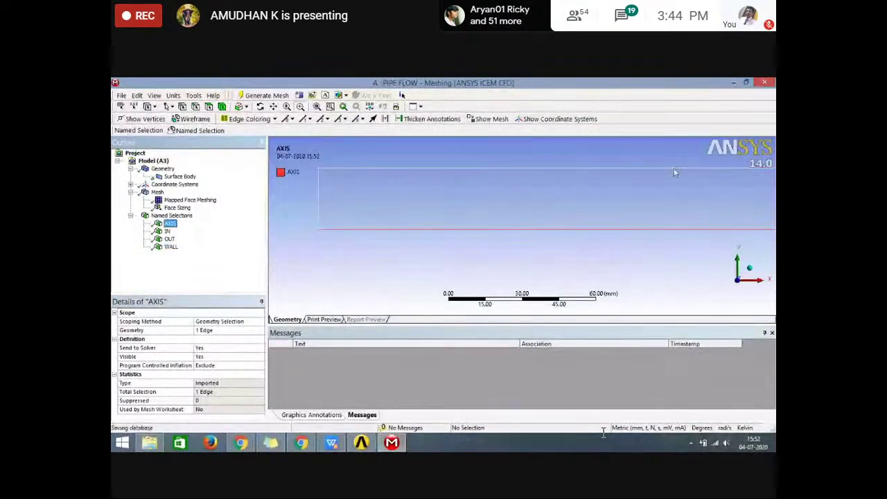
- Close the meshing window and update the Mesh component of the PIPE FLOW system in the project schematic
{"action": "key", "text": "alt+F4"}
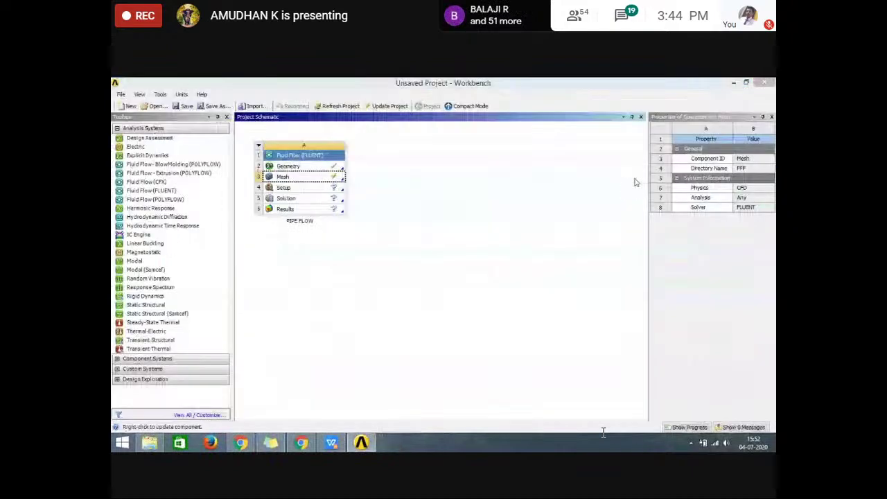
{"action": "left_click", "coordinate": [320, 183]}
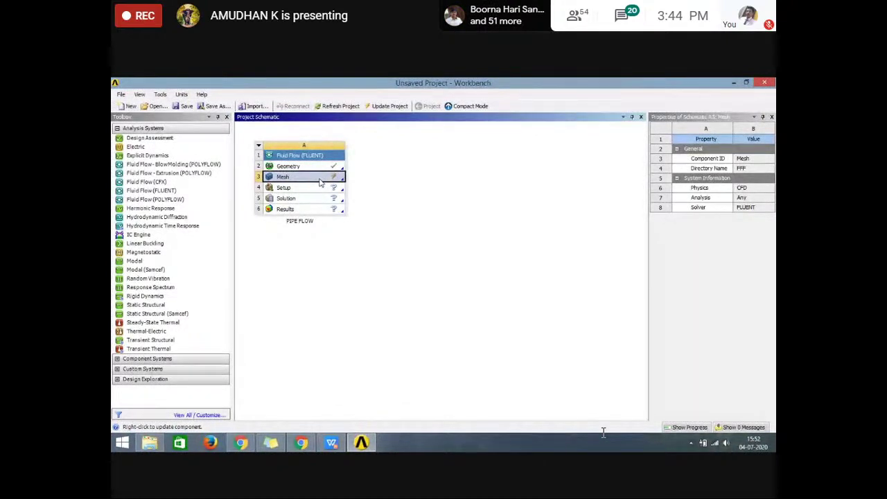
{"action": "right_click", "coordinate": [321, 181]}
{"action": "left_click", "coordinate": [340, 222]}
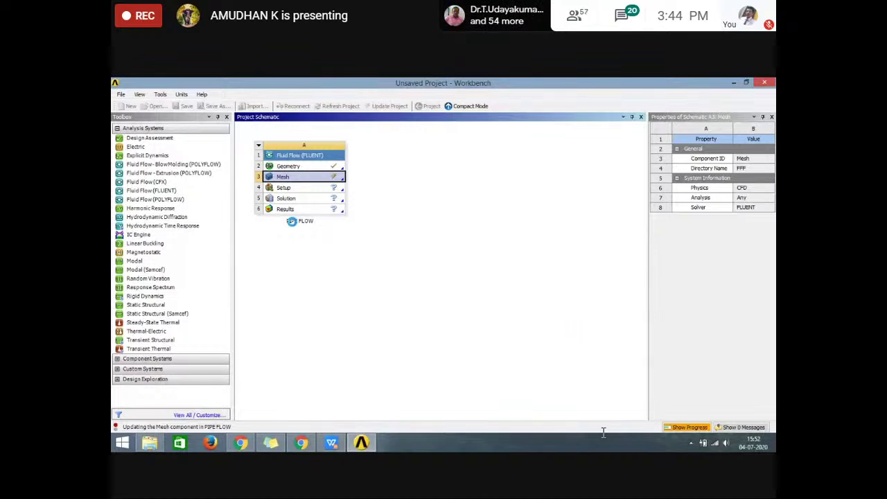
{"action": "left_click", "coordinate": [332, 444]}
{"action": "left_click", "coordinate": [362, 444]}
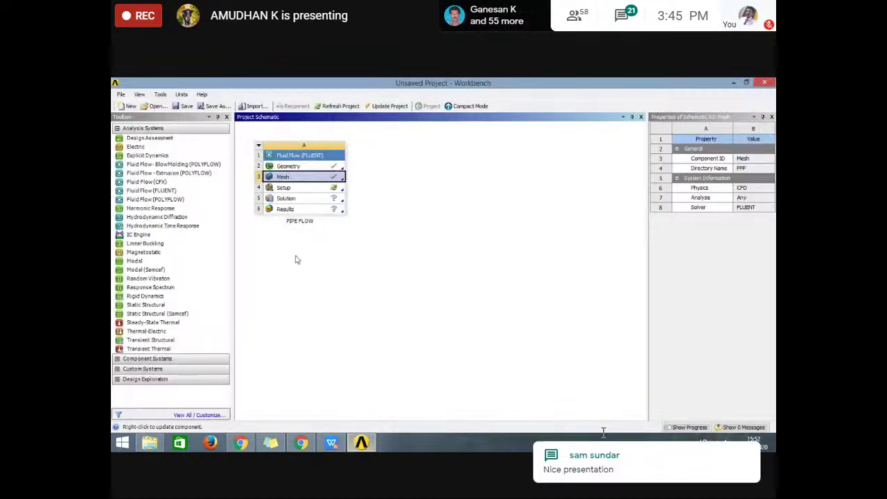
- Open the PIPE FLOW system's Setup in FLUENT with Double Precision enabled and maximize the solver window
{"action": "double_click", "coordinate": [304, 189]}
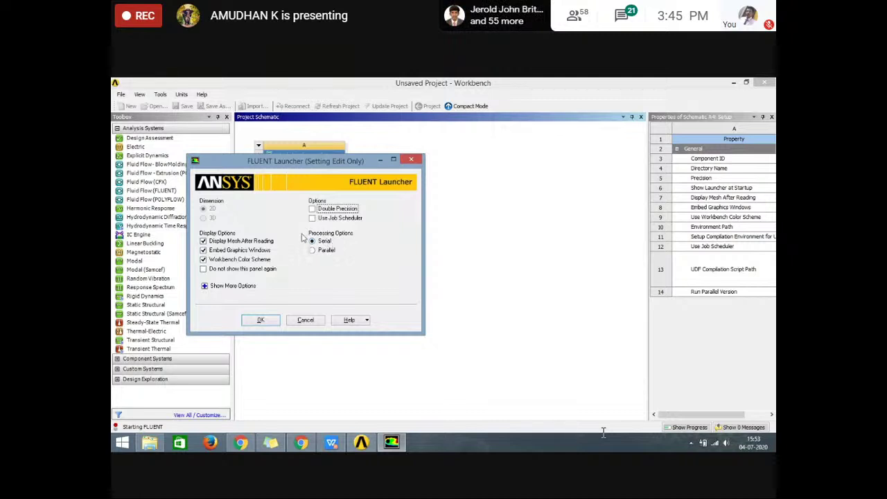
{"action": "left_click", "coordinate": [313, 210]}
{"action": "left_click", "coordinate": [261, 323]}
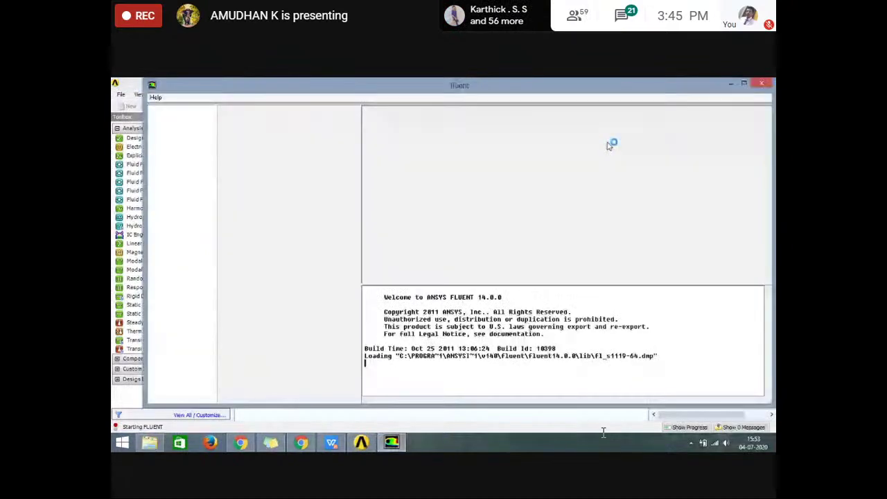
{"action": "left_click", "coordinate": [744, 84]}
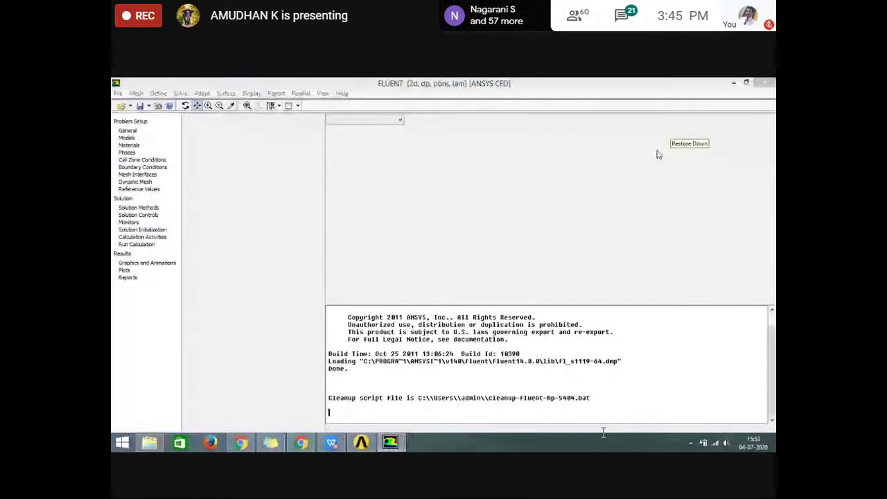
- Switch to the Google Meet call in Chrome, close its chat panel, and return to the FLUENT window
{"action": "left_click", "coordinate": [305, 444]}
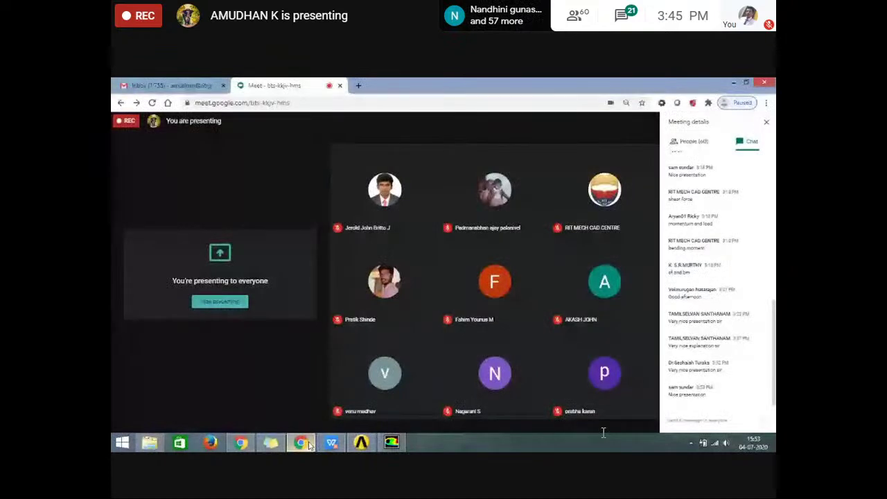
{"action": "left_click", "coordinate": [766, 122]}
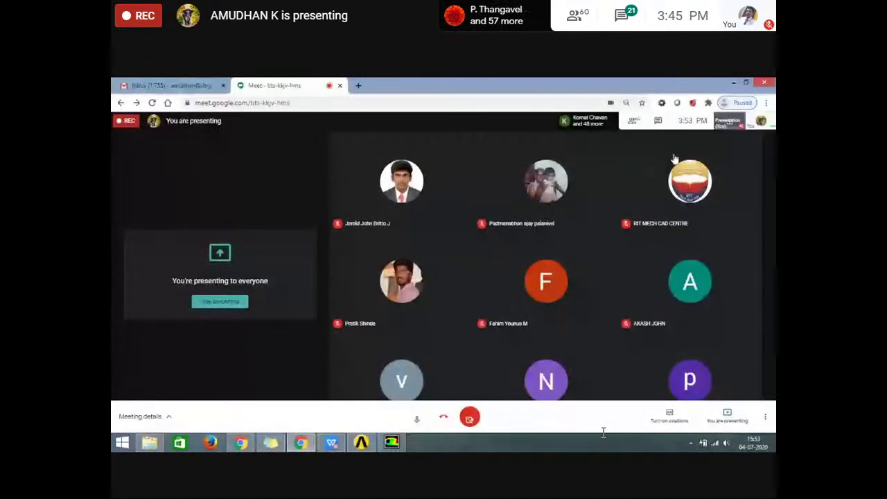
{"action": "mouse_move", "coordinate": [392, 444]}
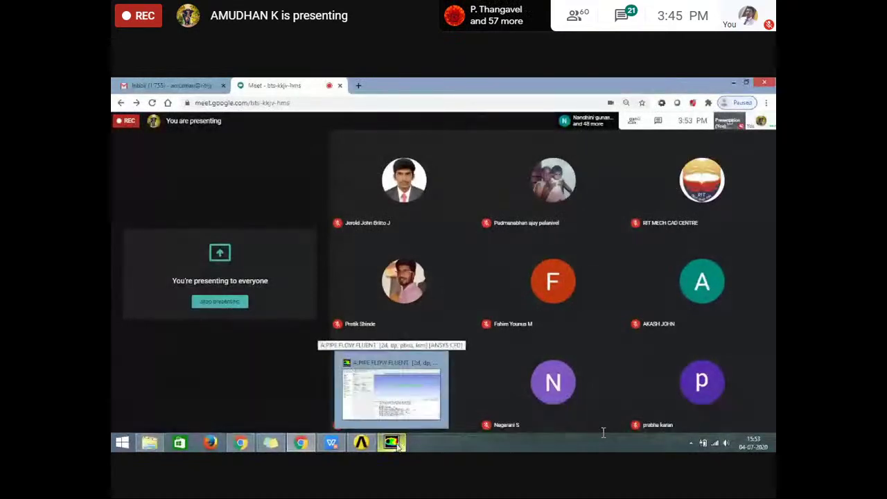
{"action": "left_click", "coordinate": [392, 444]}
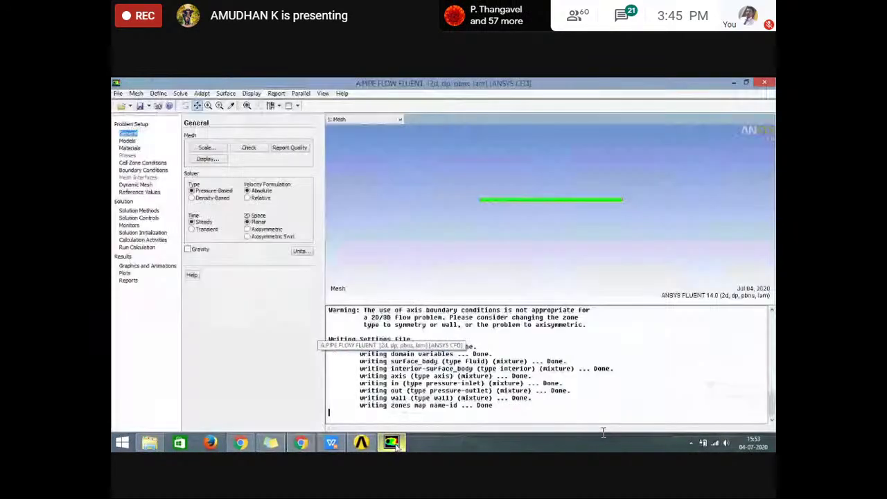